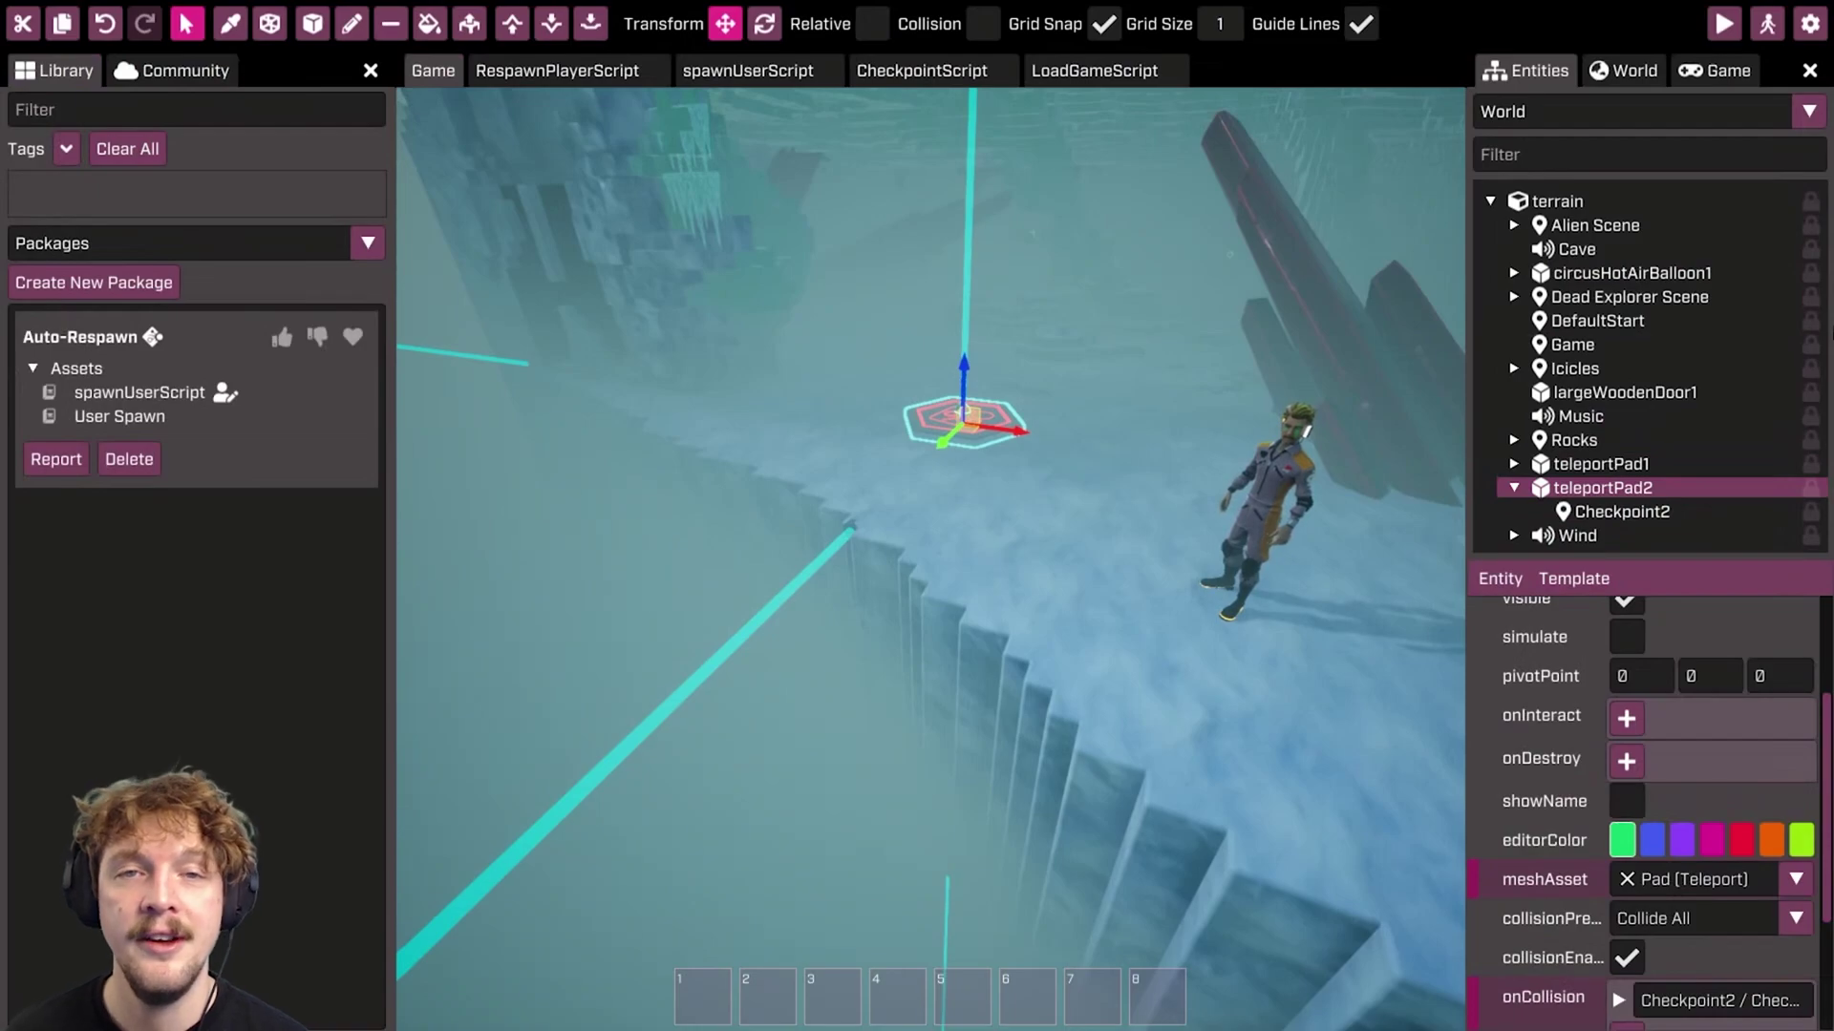
# - Search the community packages for "auto-re" to find Auto-Respawn, and check its User Spawn asset in the library's installed packages
pyautogui.moveTo(1361, 324); pyautogui.dragTo(1361, 420, button='right')
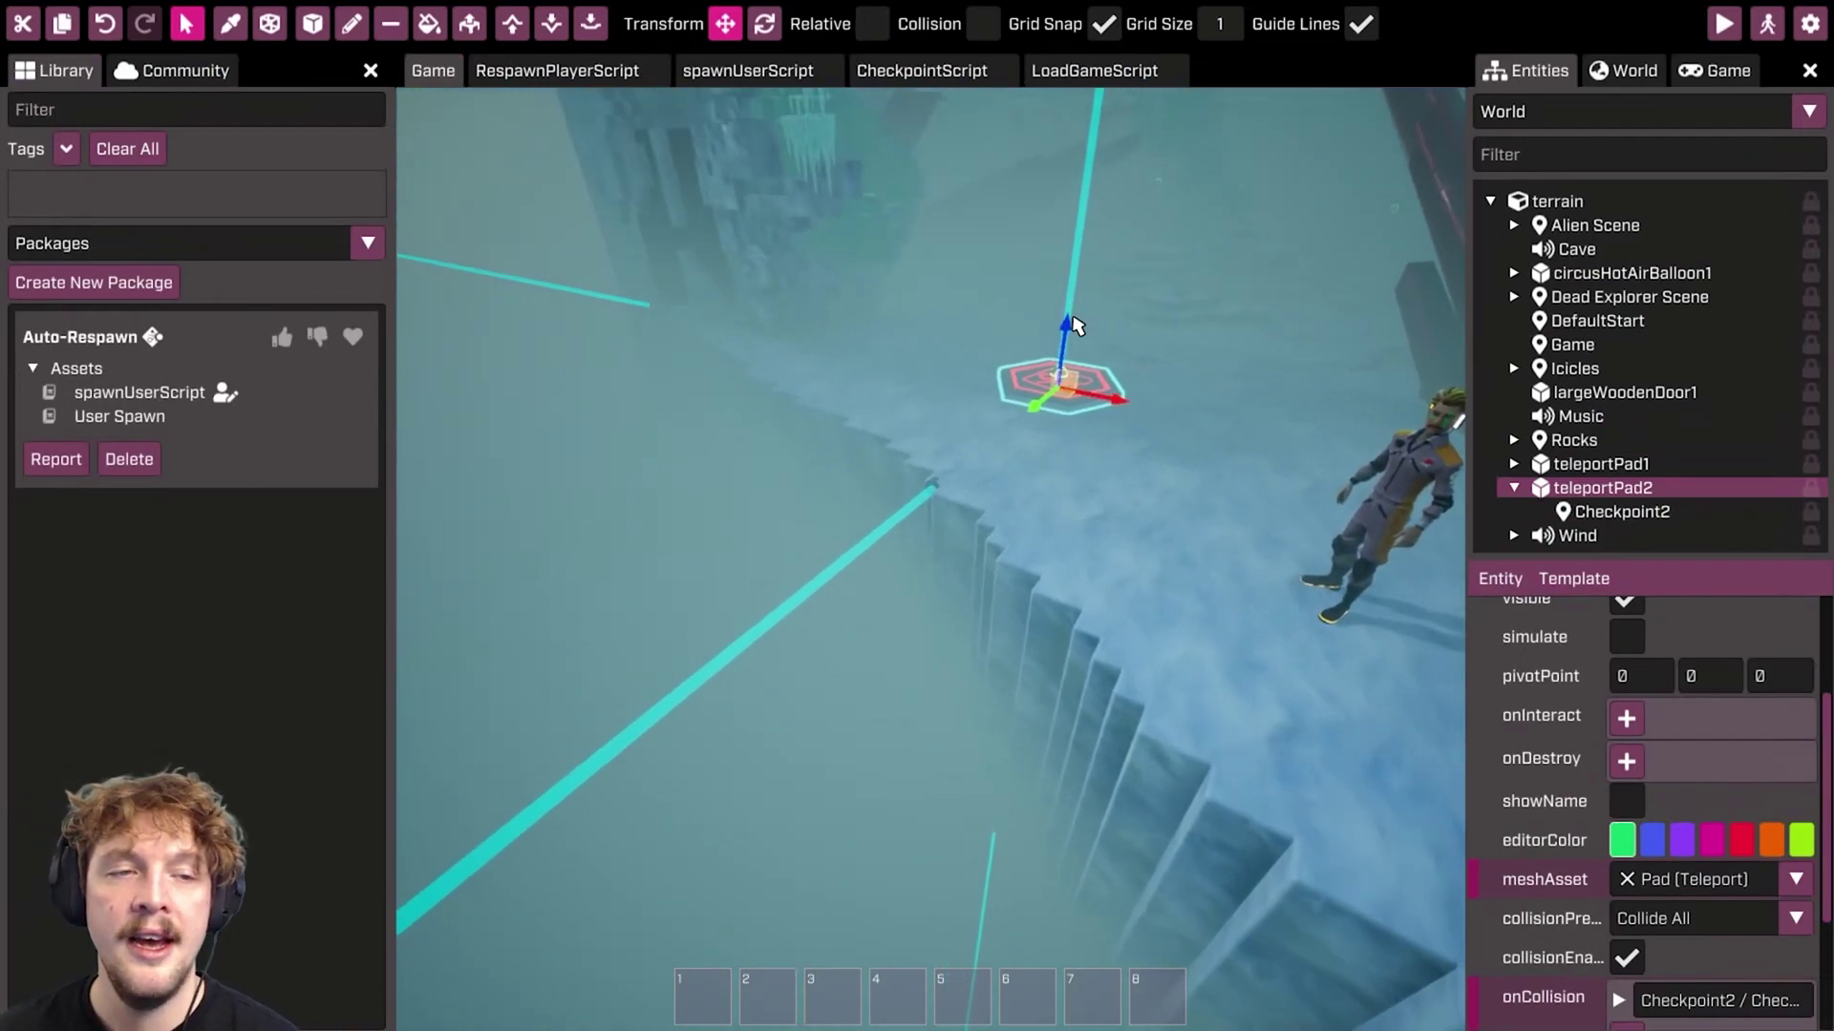
pyautogui.click(131, 72)
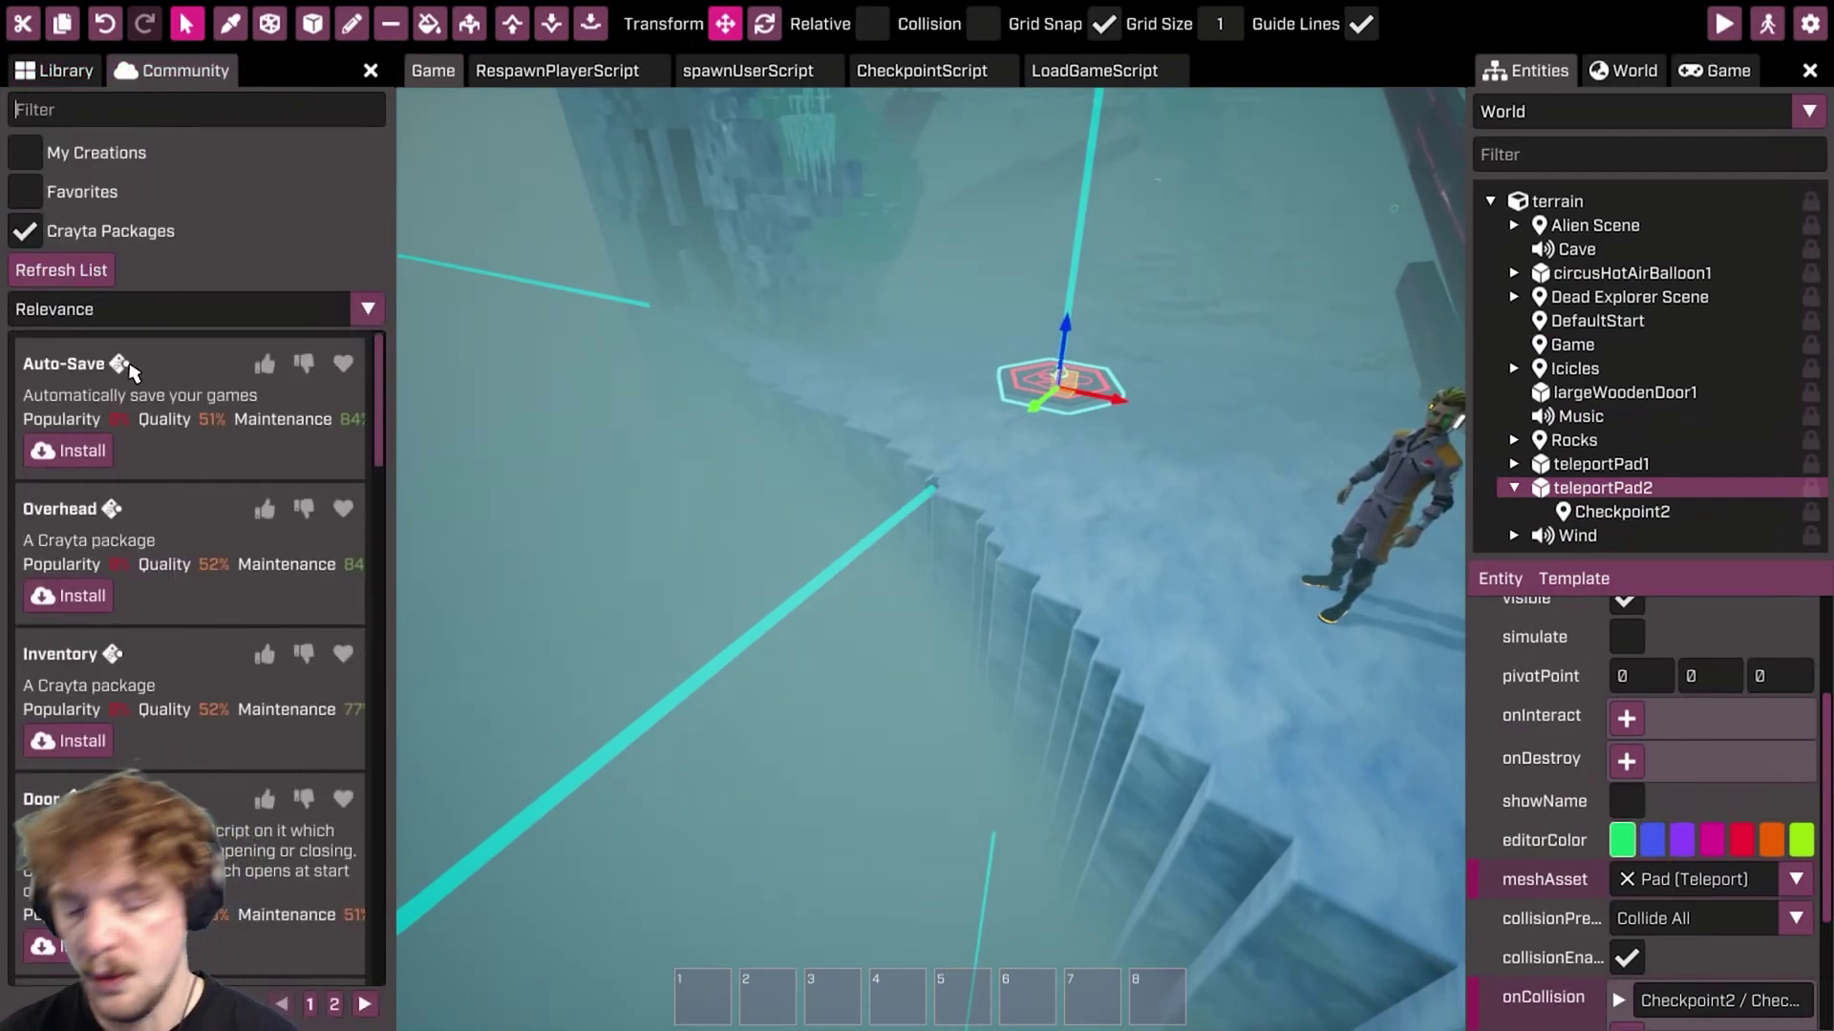
pyautogui.write('auto-re')
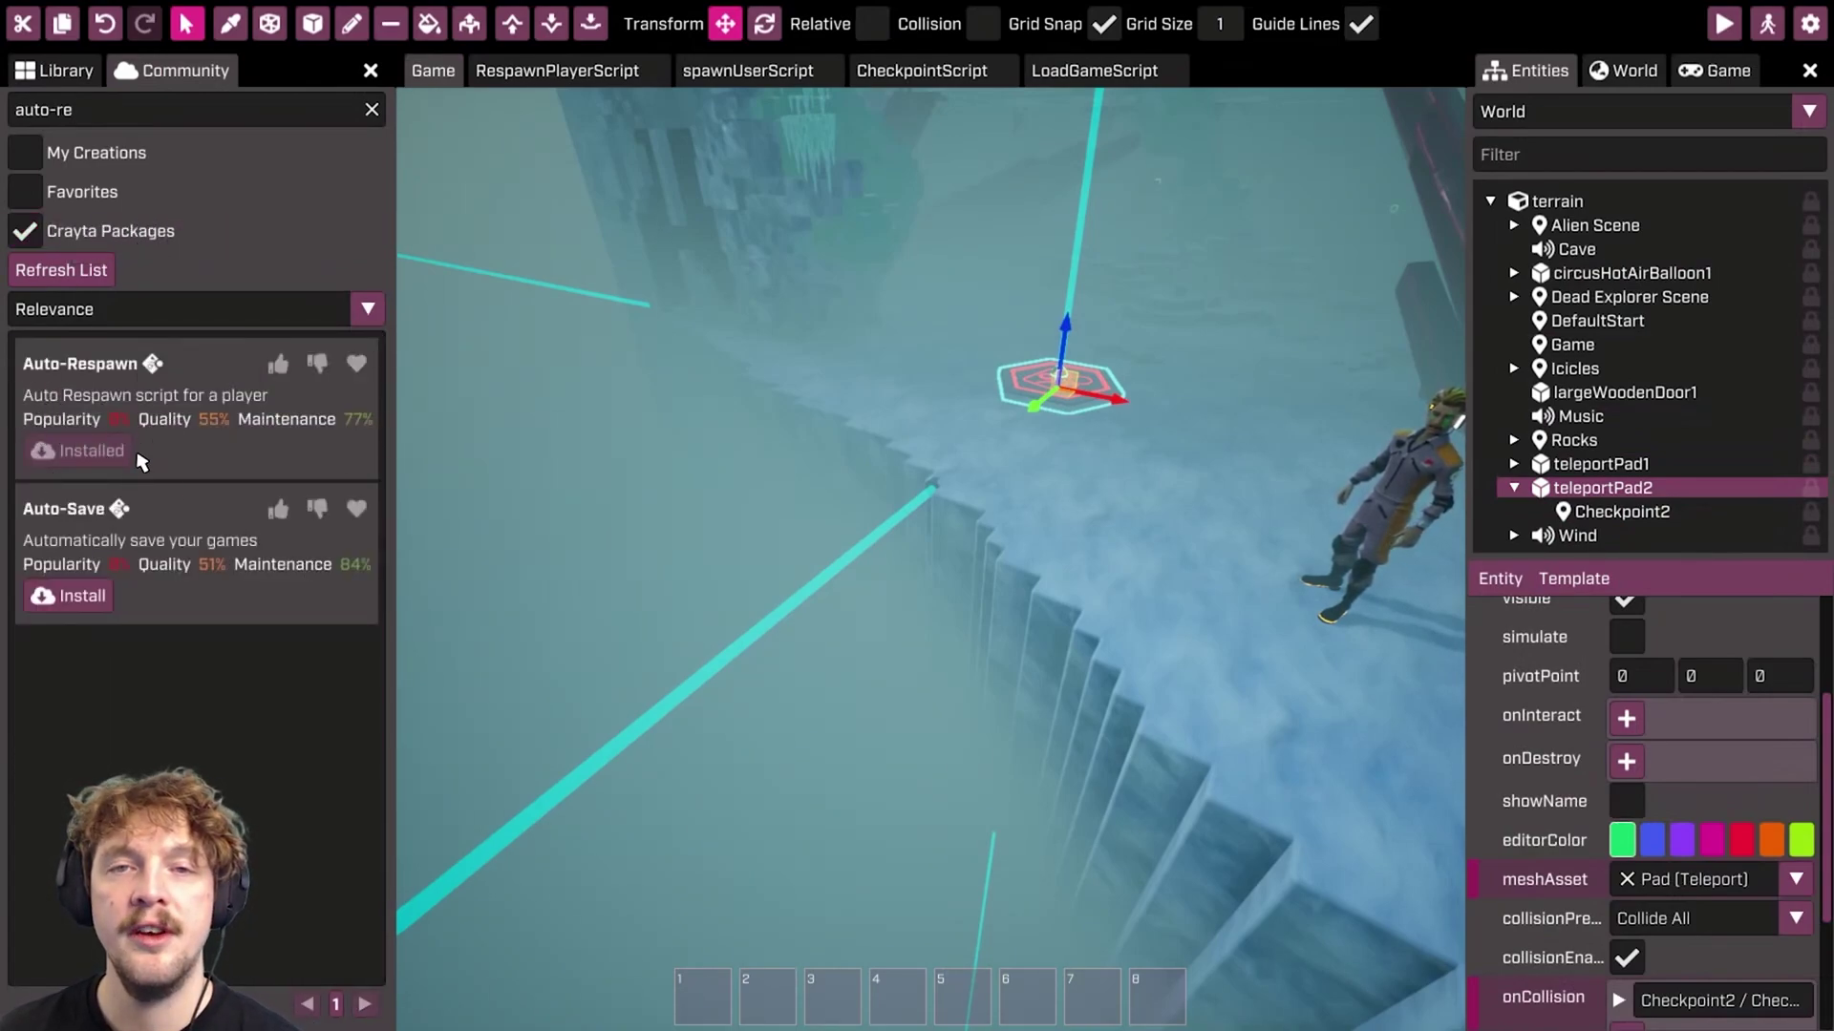
pyautogui.click(57, 71)
pyautogui.click(81, 416)
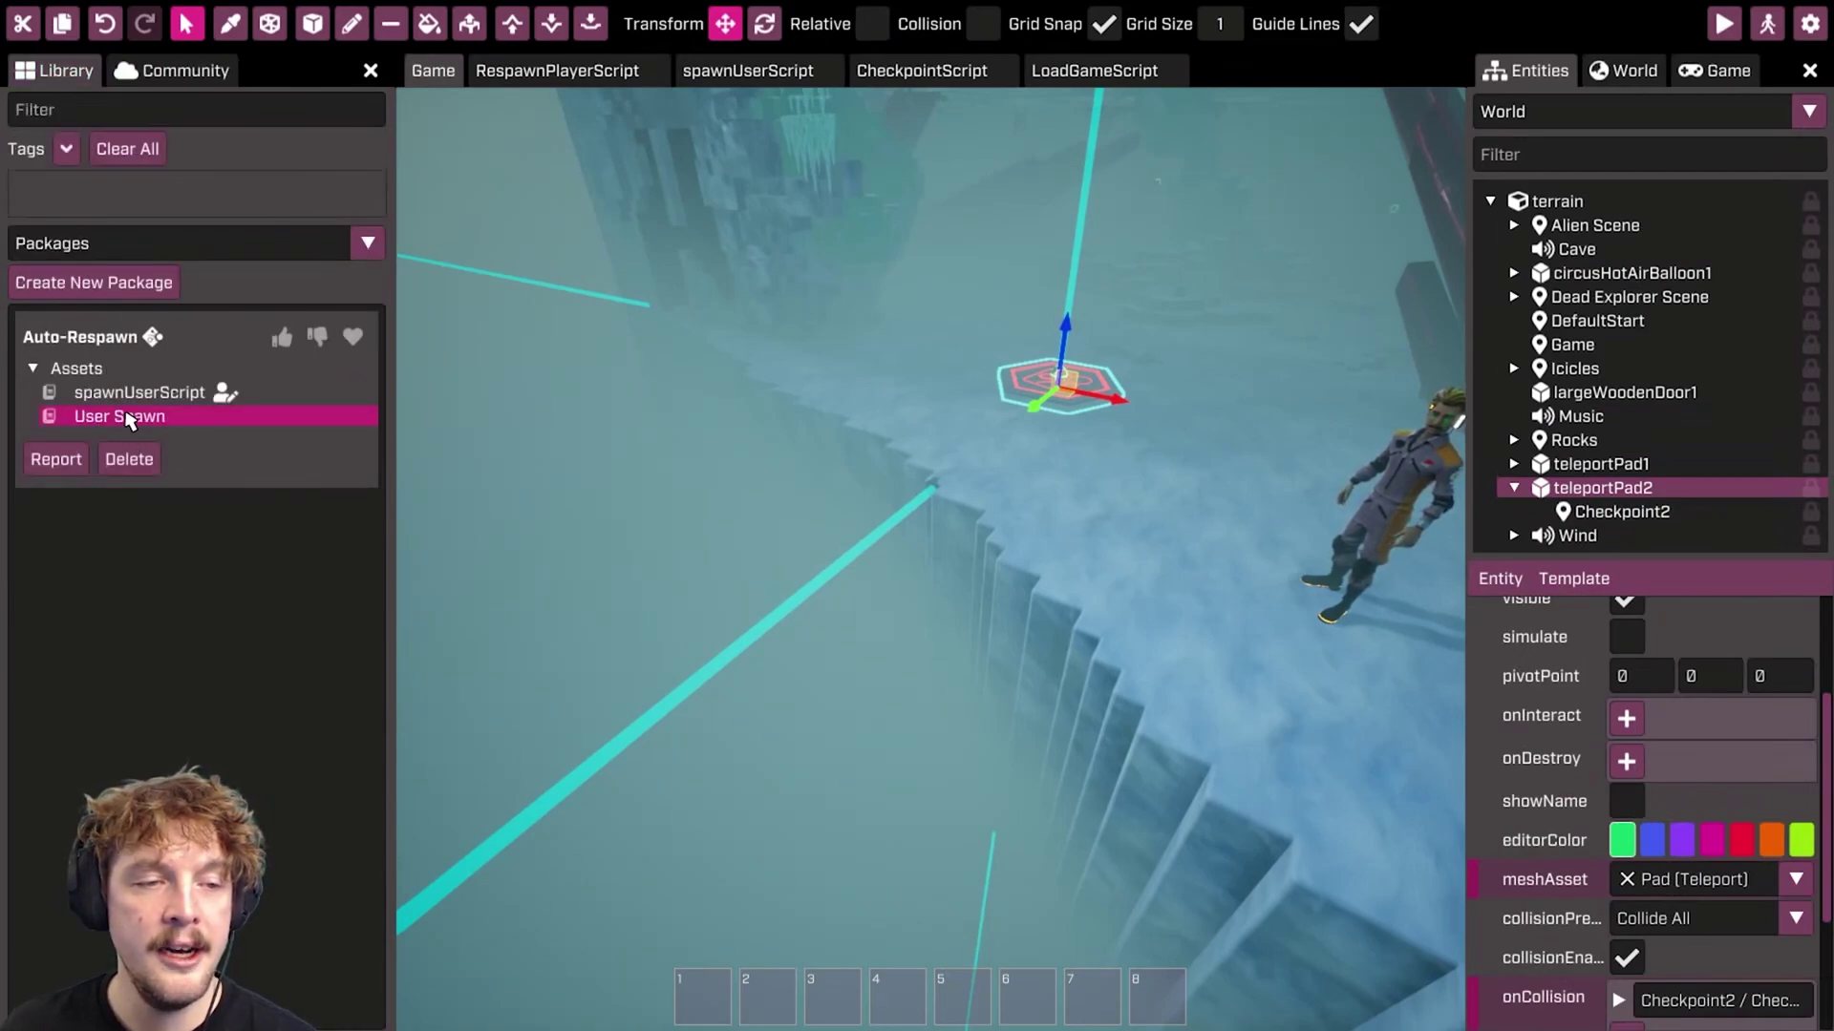
# - Open the User template and look up the User Spawn script folder among those available for its User entity
pyautogui.click(1638, 116)
pyautogui.click(1612, 241)
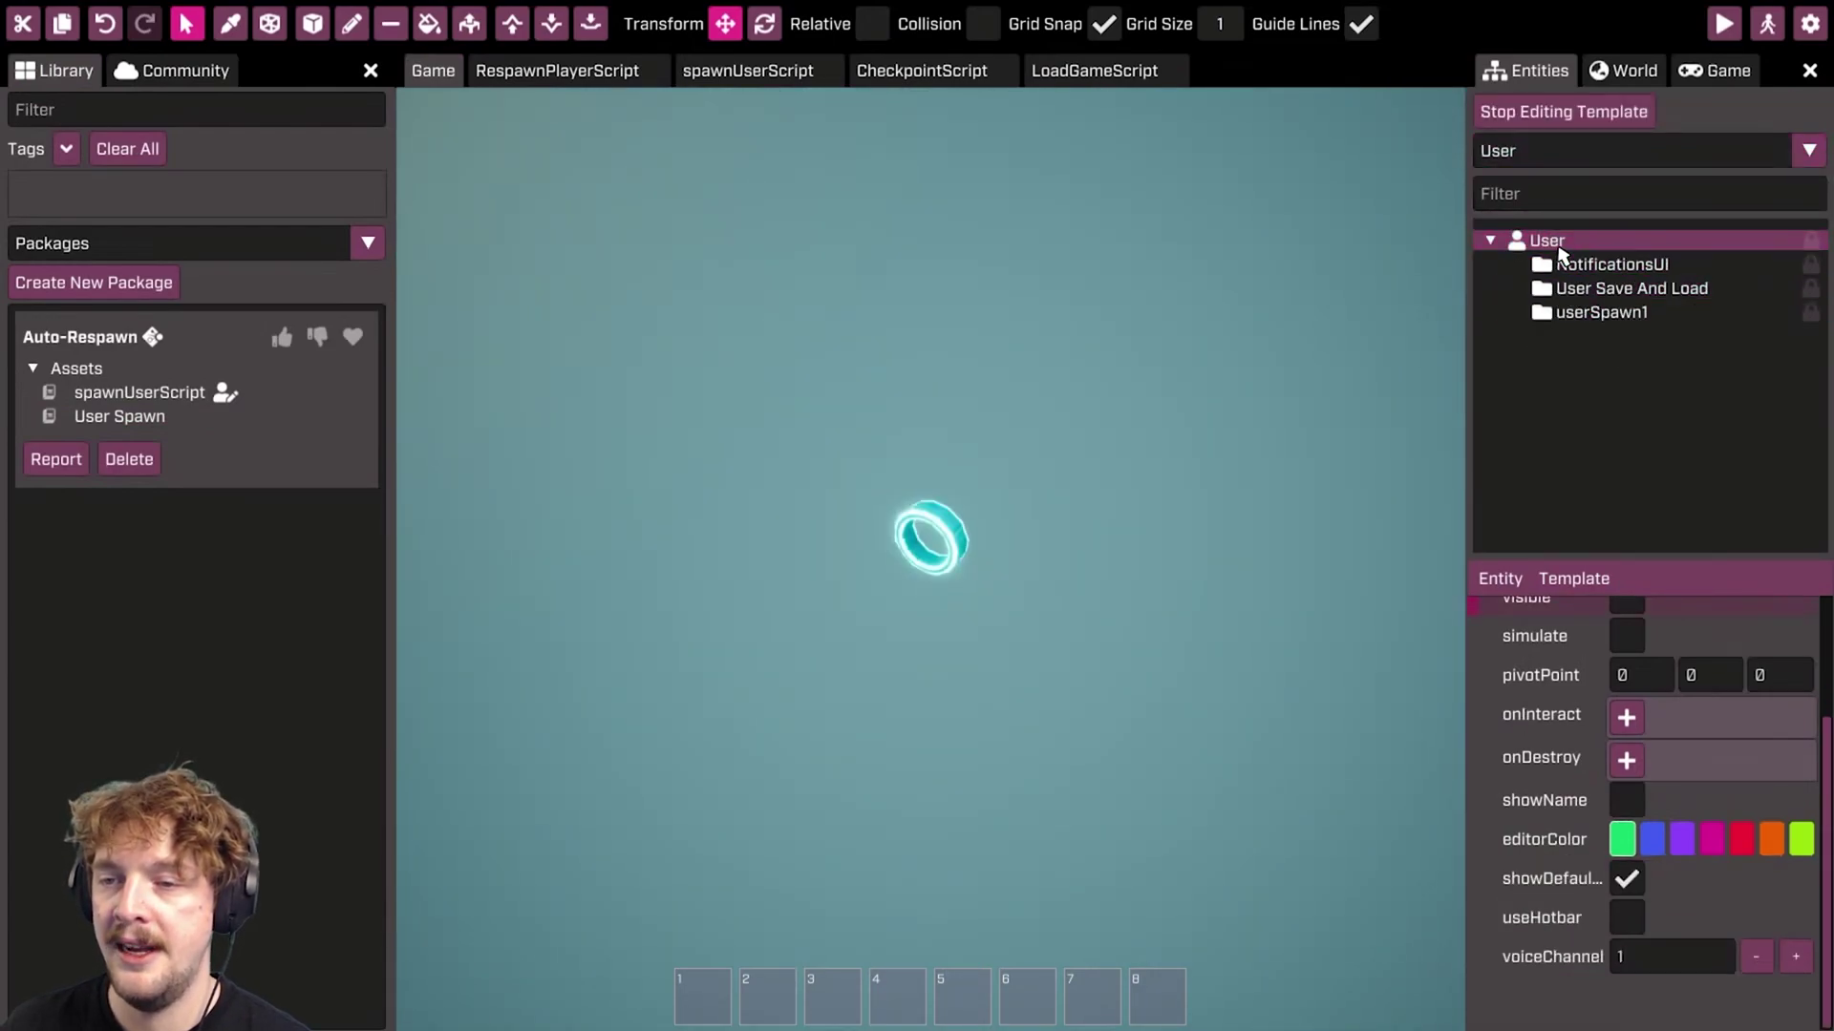
pyautogui.rightClick(1495, 585)
pyautogui.moveTo(1537, 628)
pyautogui.moveTo(1683, 612)
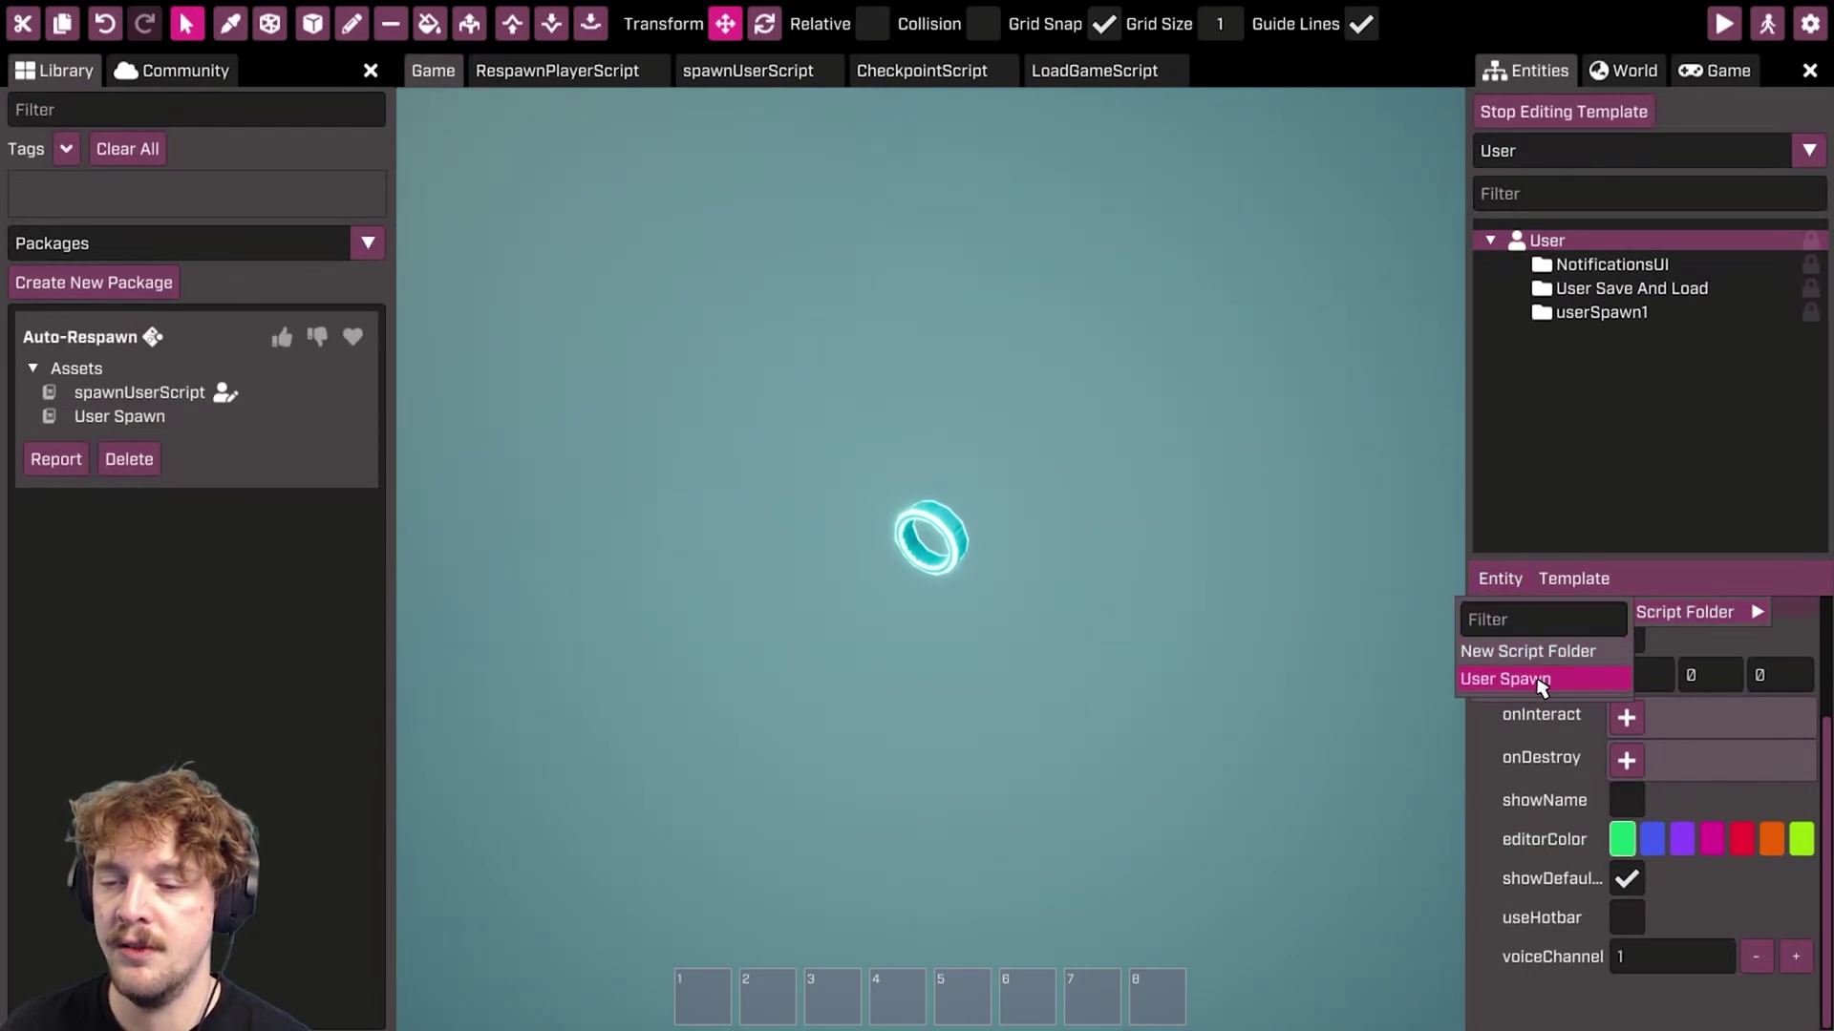
pyautogui.click(1505, 679)
# - Review the spawnUserScript properties of userSpawn1, including spawnOnLogin, and preview the game before returning to editing
pyautogui.click(1626, 321)
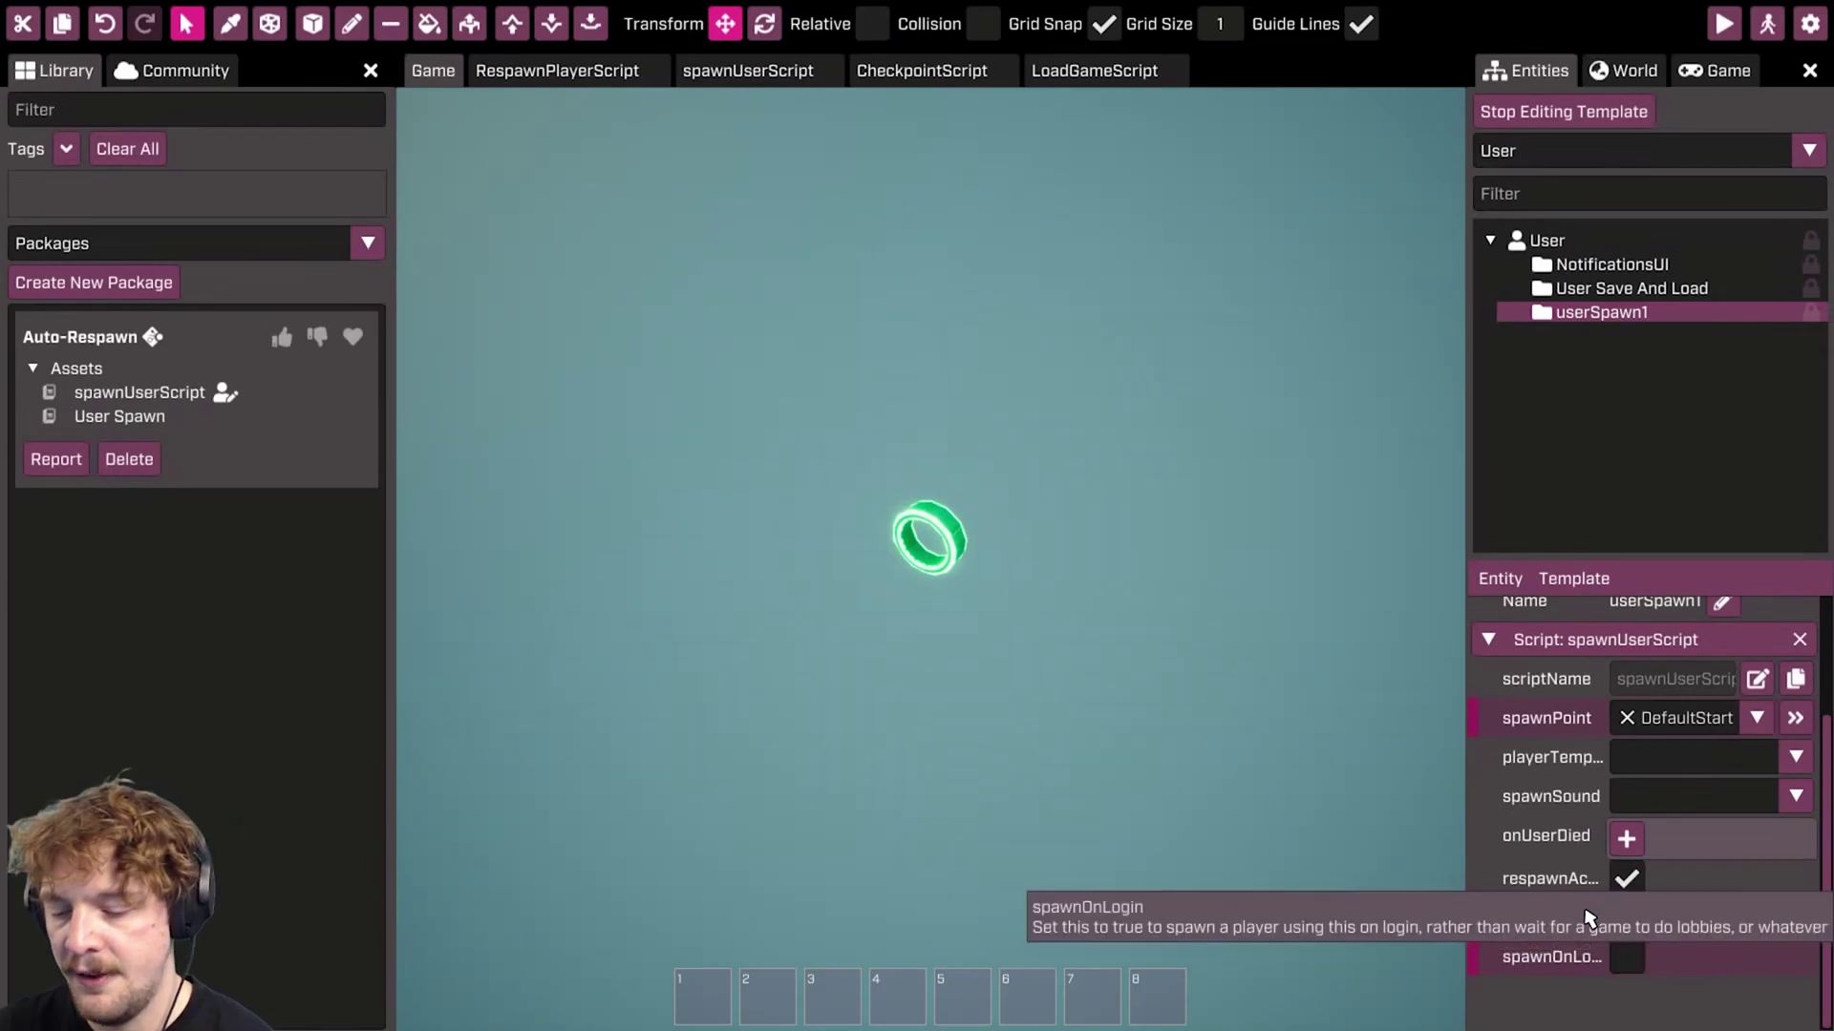
pyautogui.press('F5')
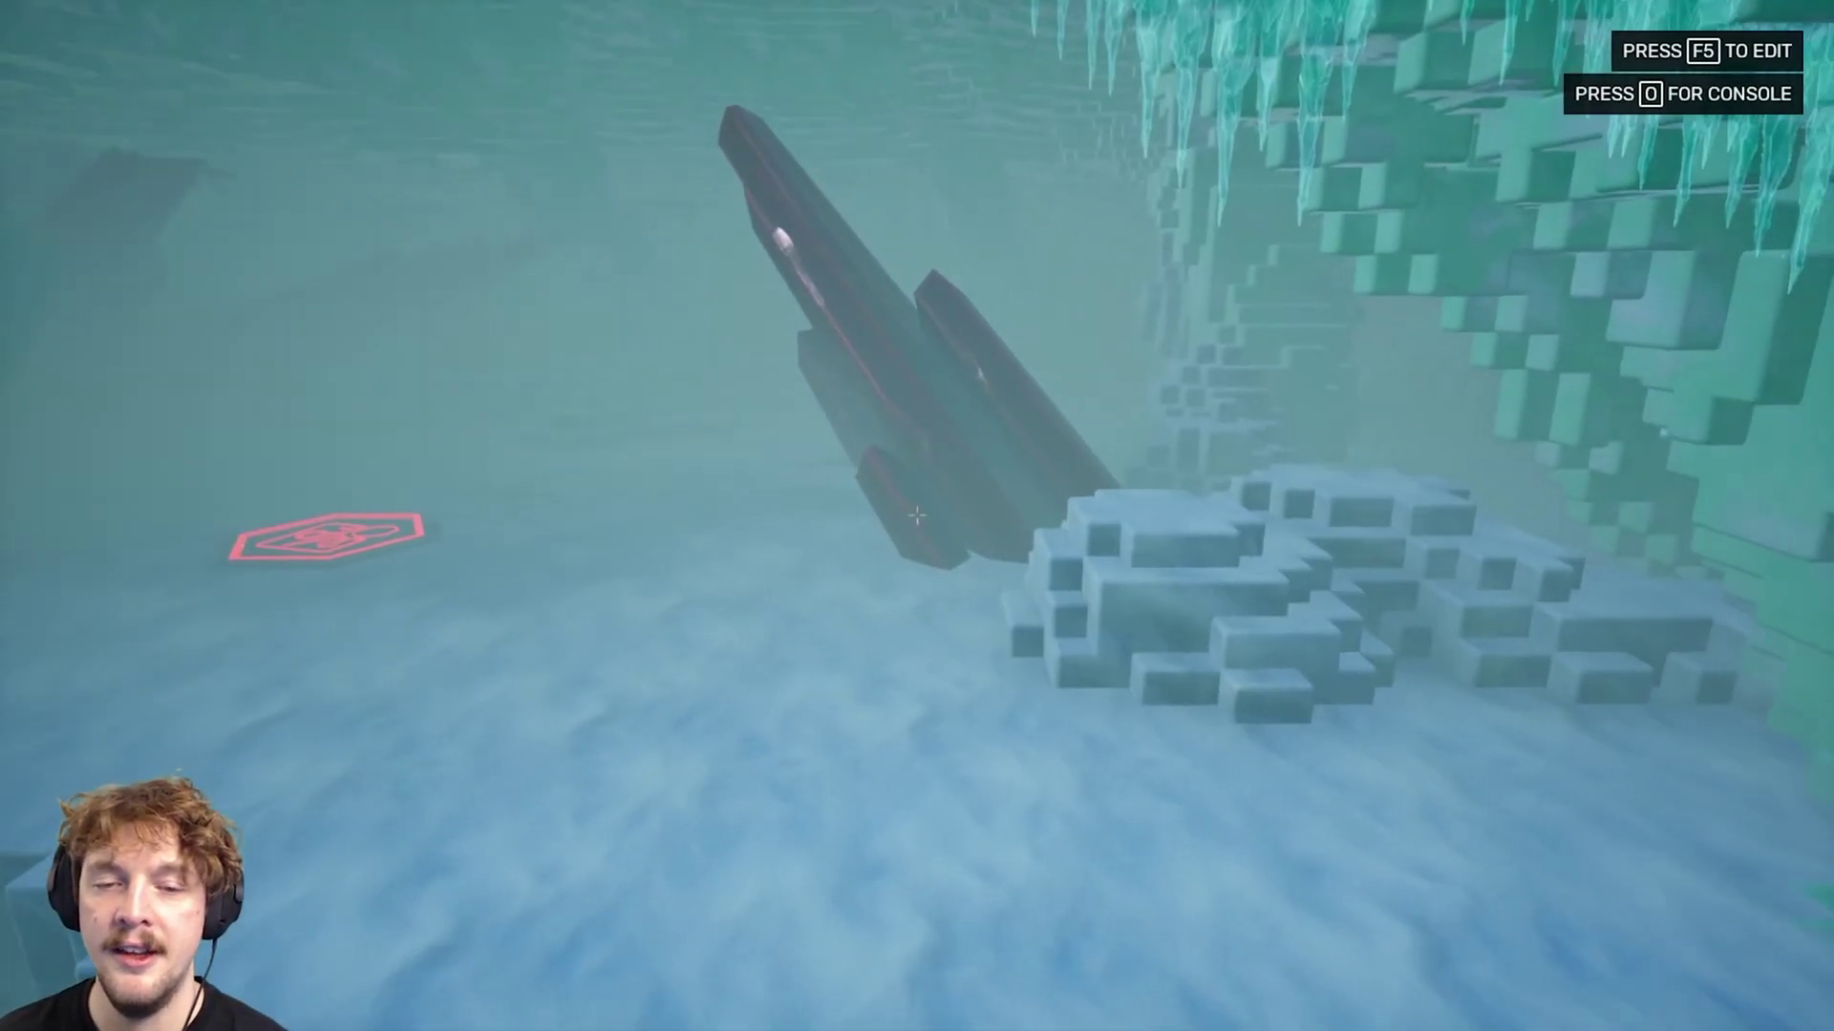
pyautogui.press('F5')
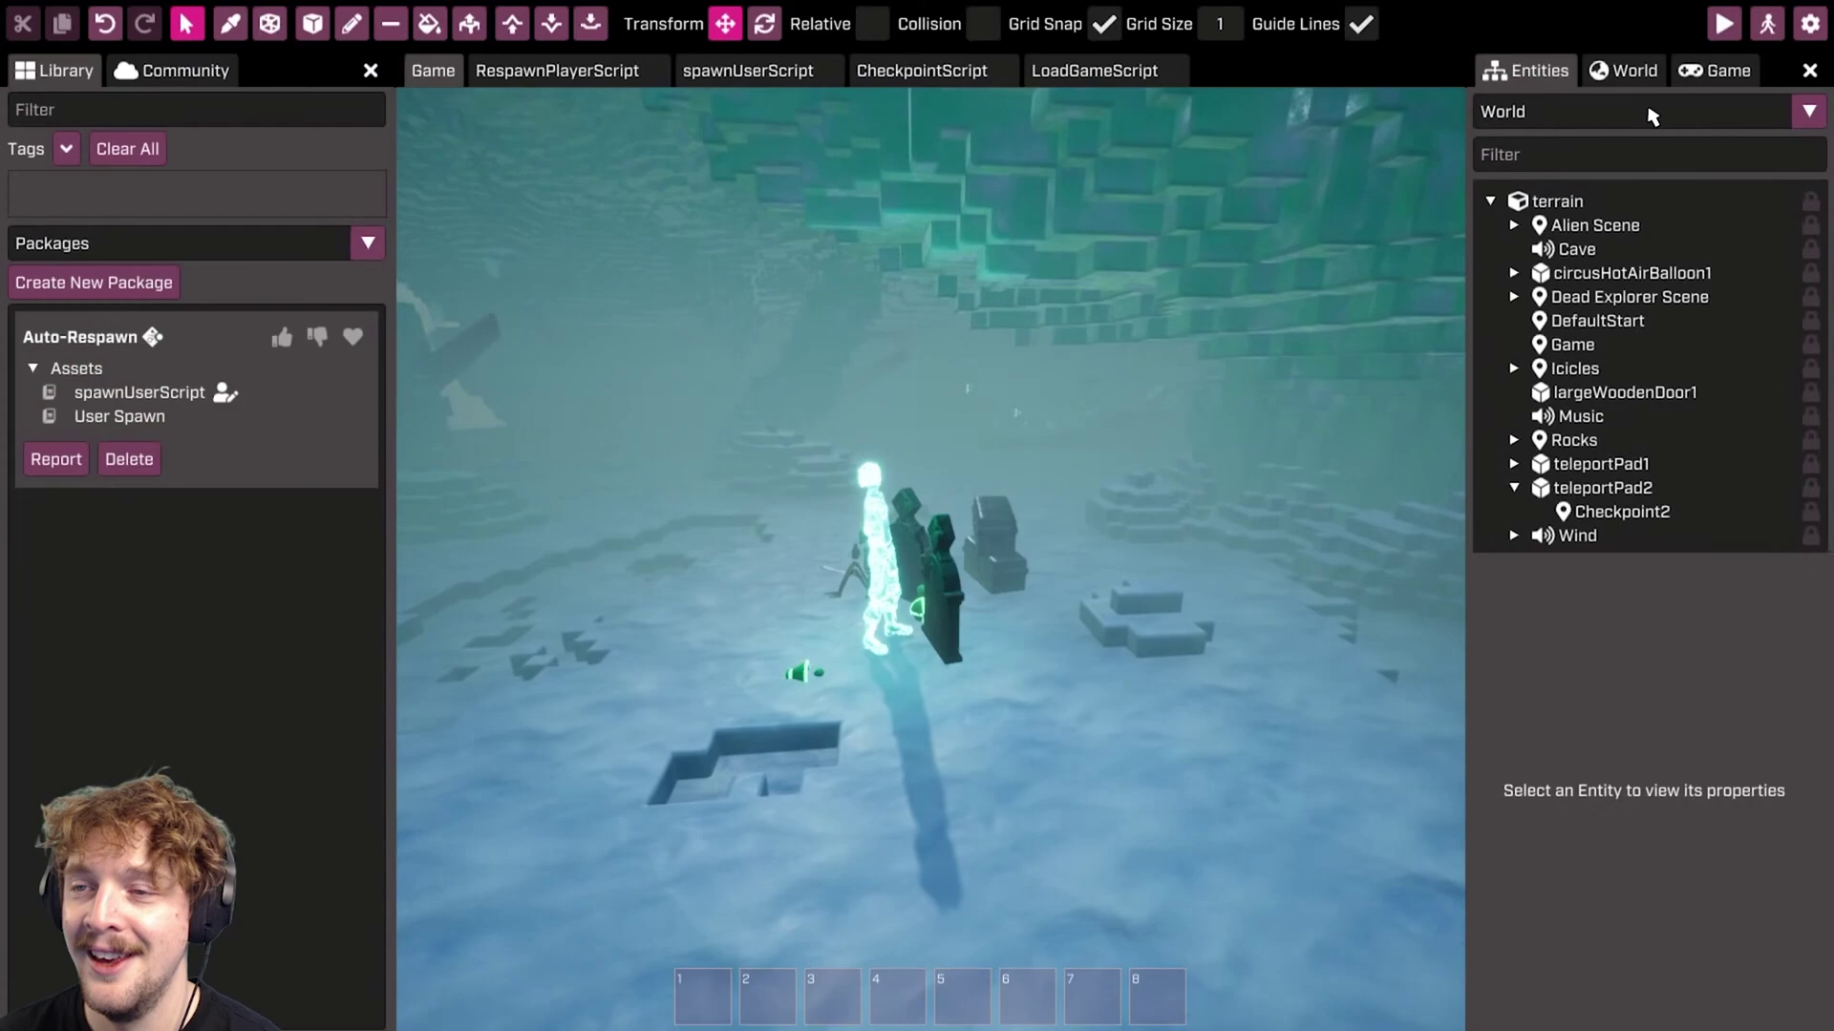
# - Enable spawnOnLogin in the spawnUserScript properties of userSpawn1 in the User template
pyautogui.click(1621, 114)
pyautogui.click(1556, 241)
pyautogui.scroll(-3, 1623, 917)
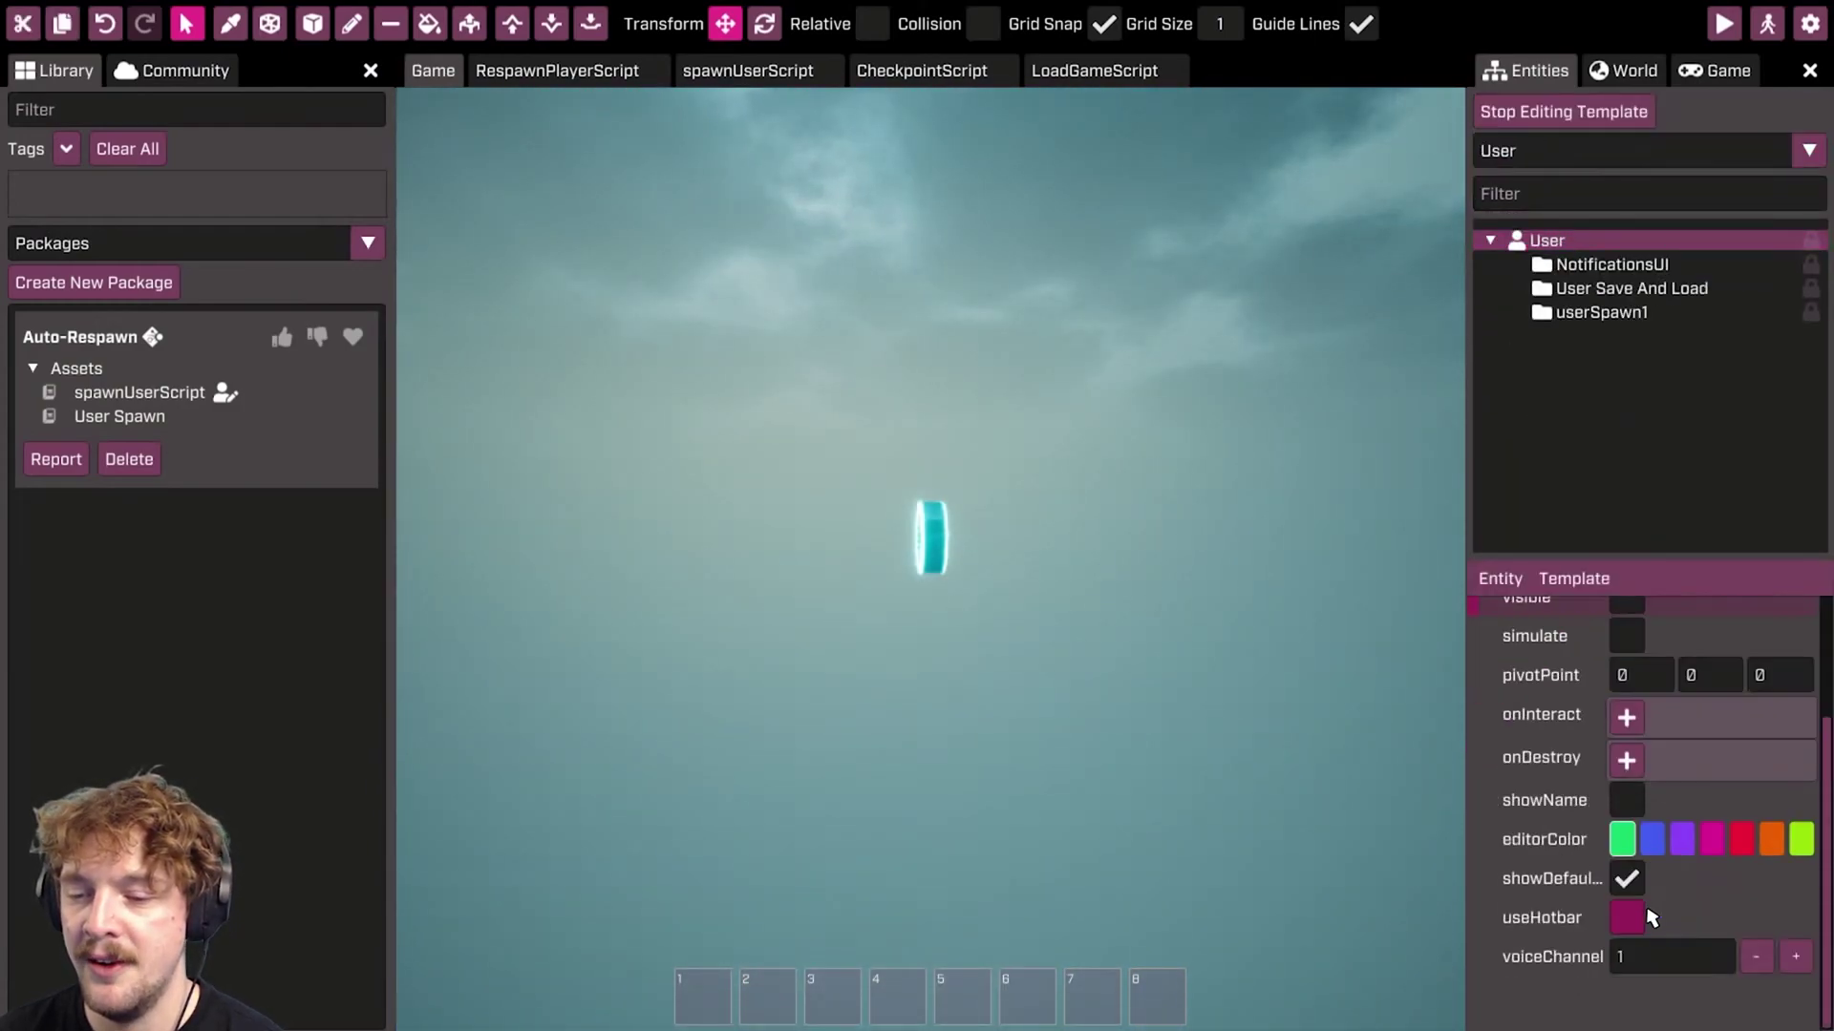
pyautogui.click(1595, 313)
pyautogui.click(1626, 961)
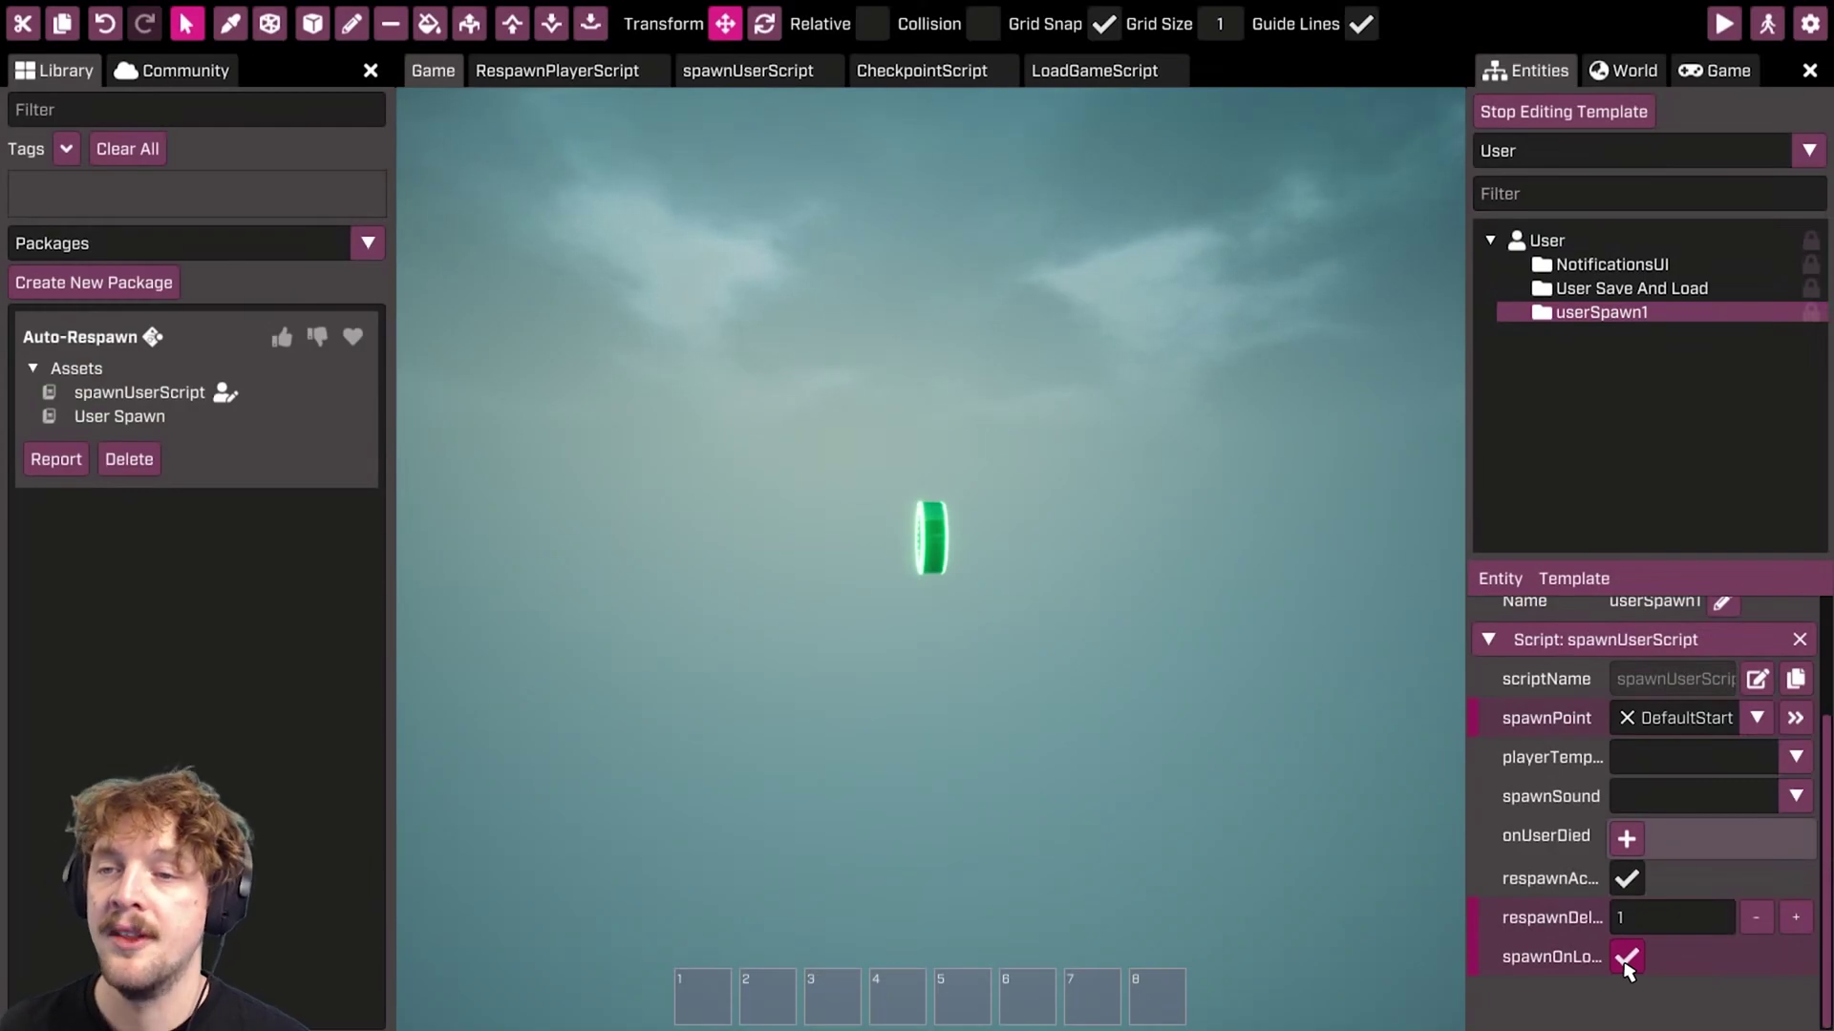
# - Open the RespawnPlayerScript code from the Player Respawn folder of the Player template
pyautogui.click(1583, 156)
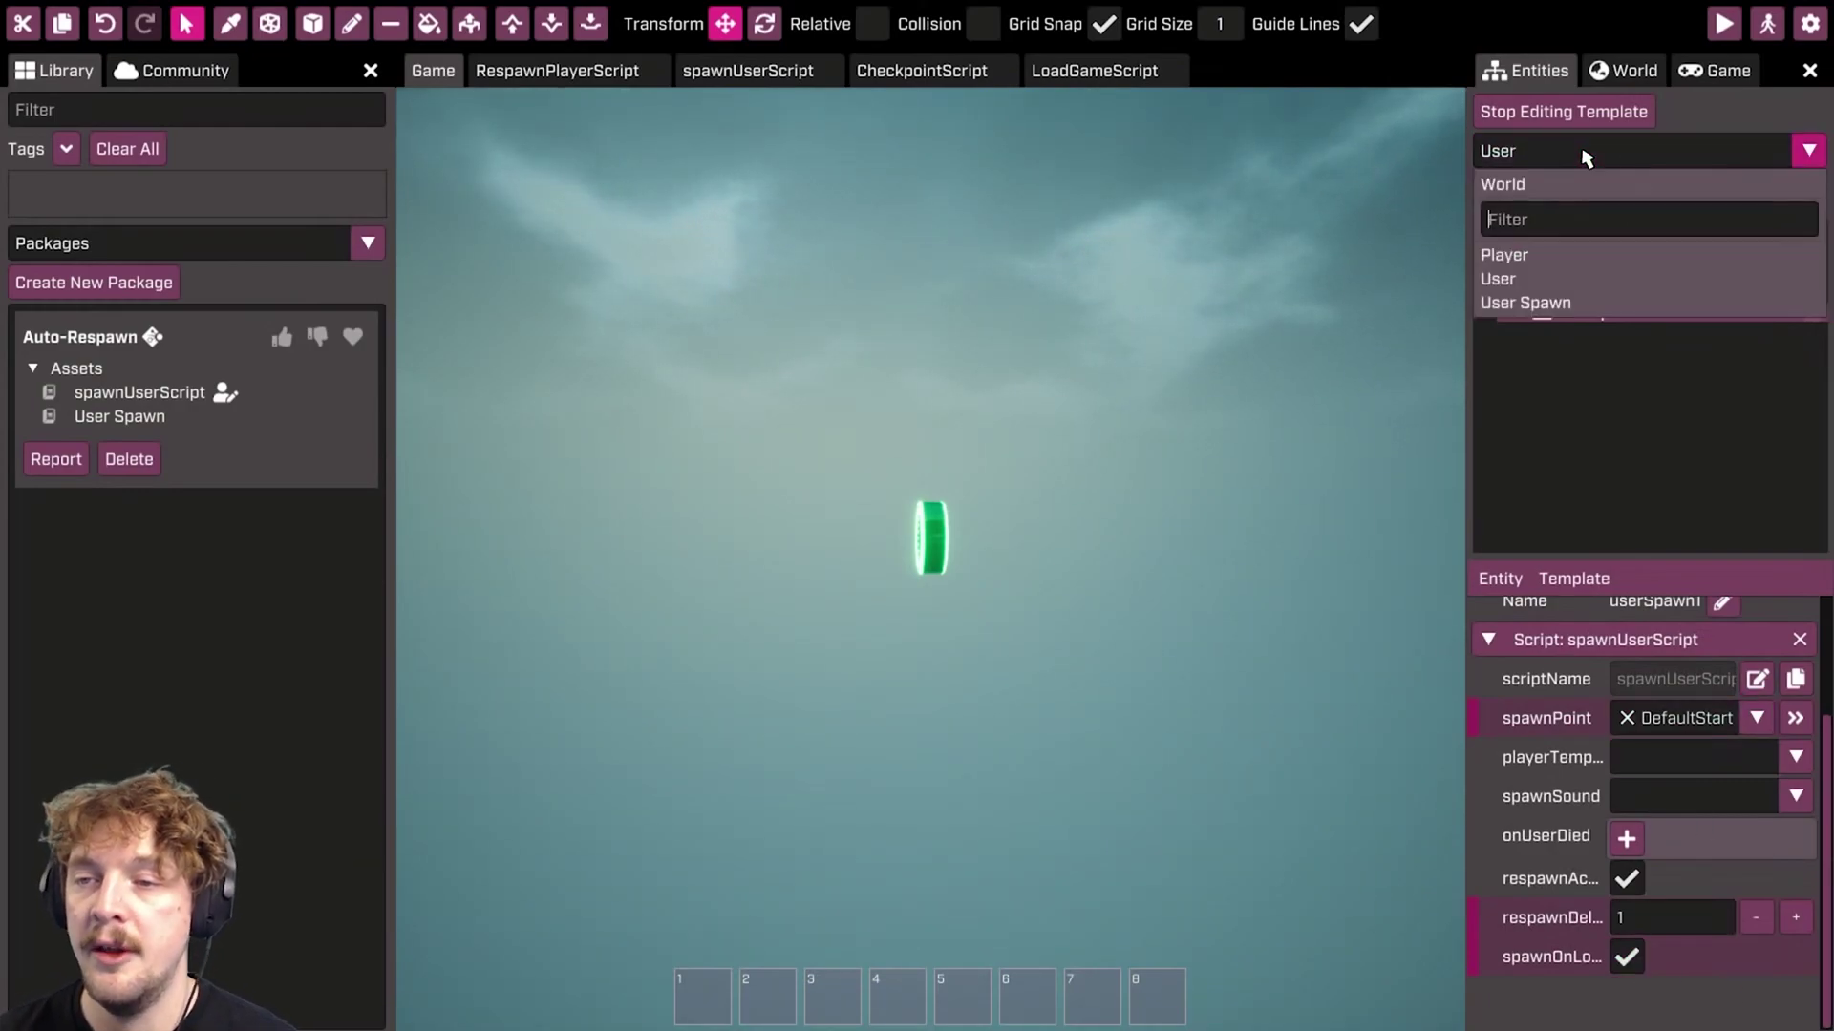
pyautogui.click(1630, 254)
pyautogui.click(1564, 264)
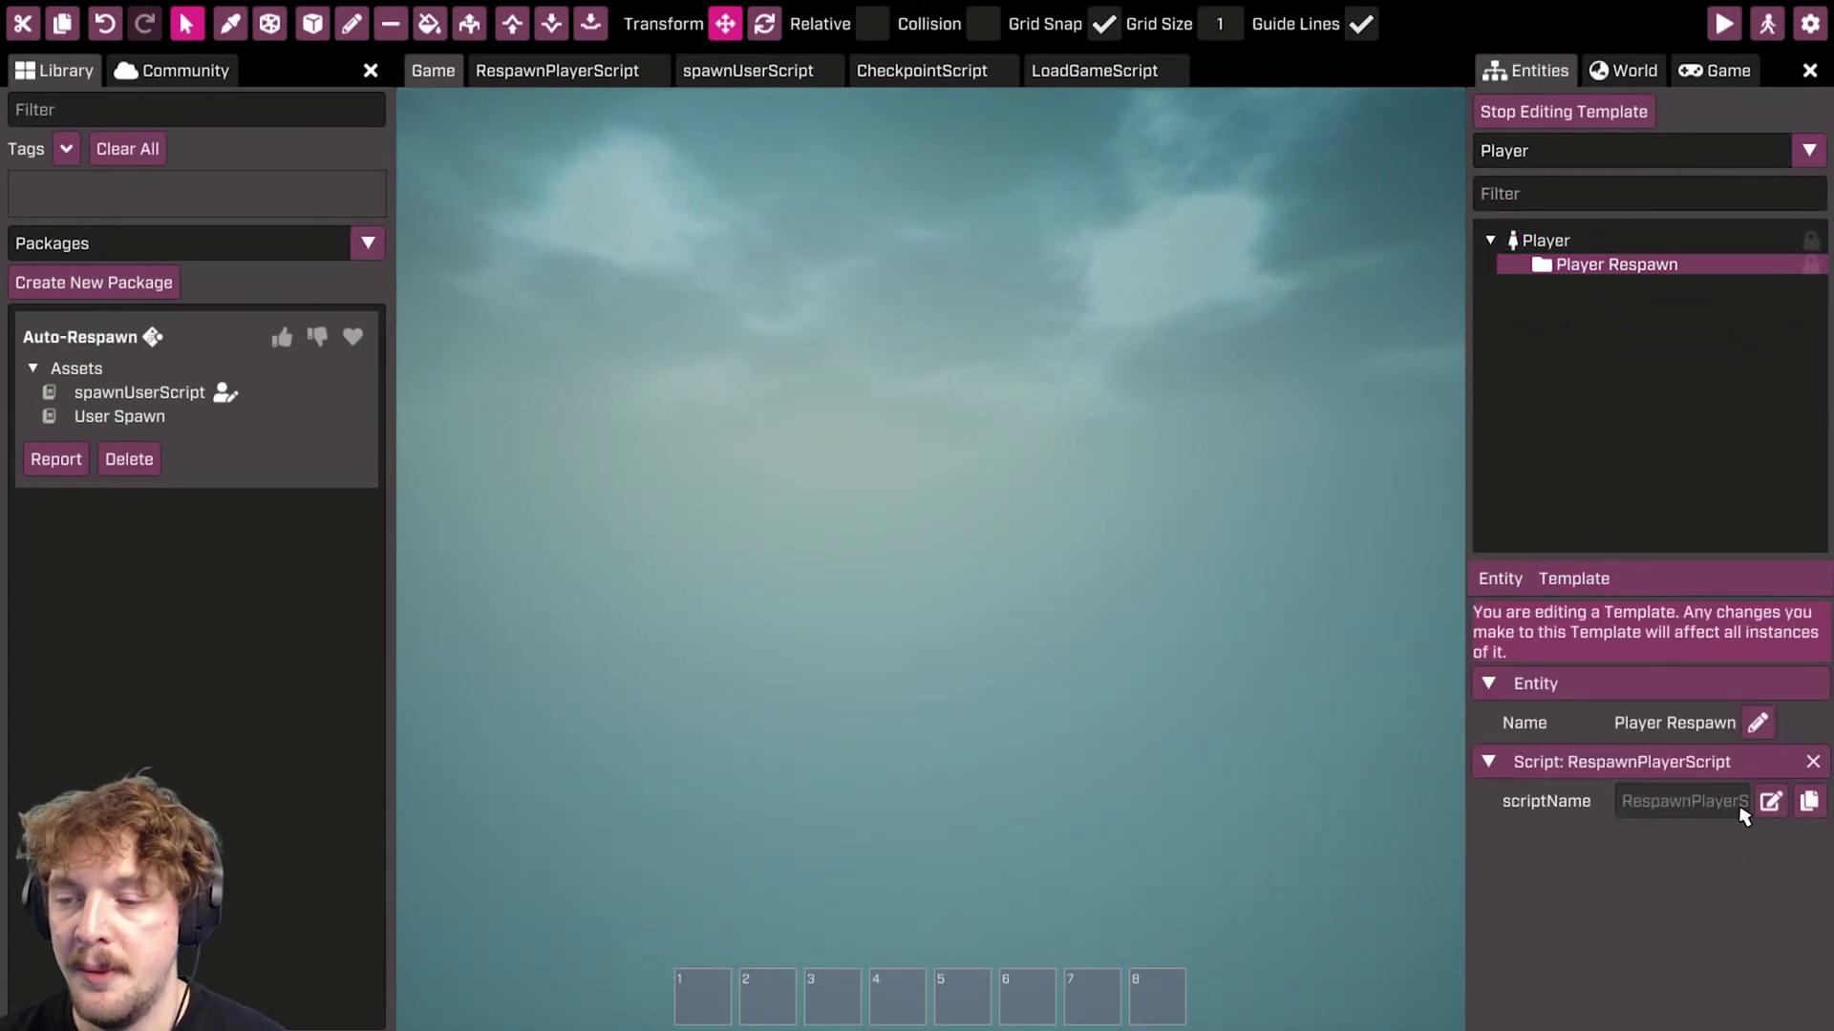
pyautogui.click(1769, 804)
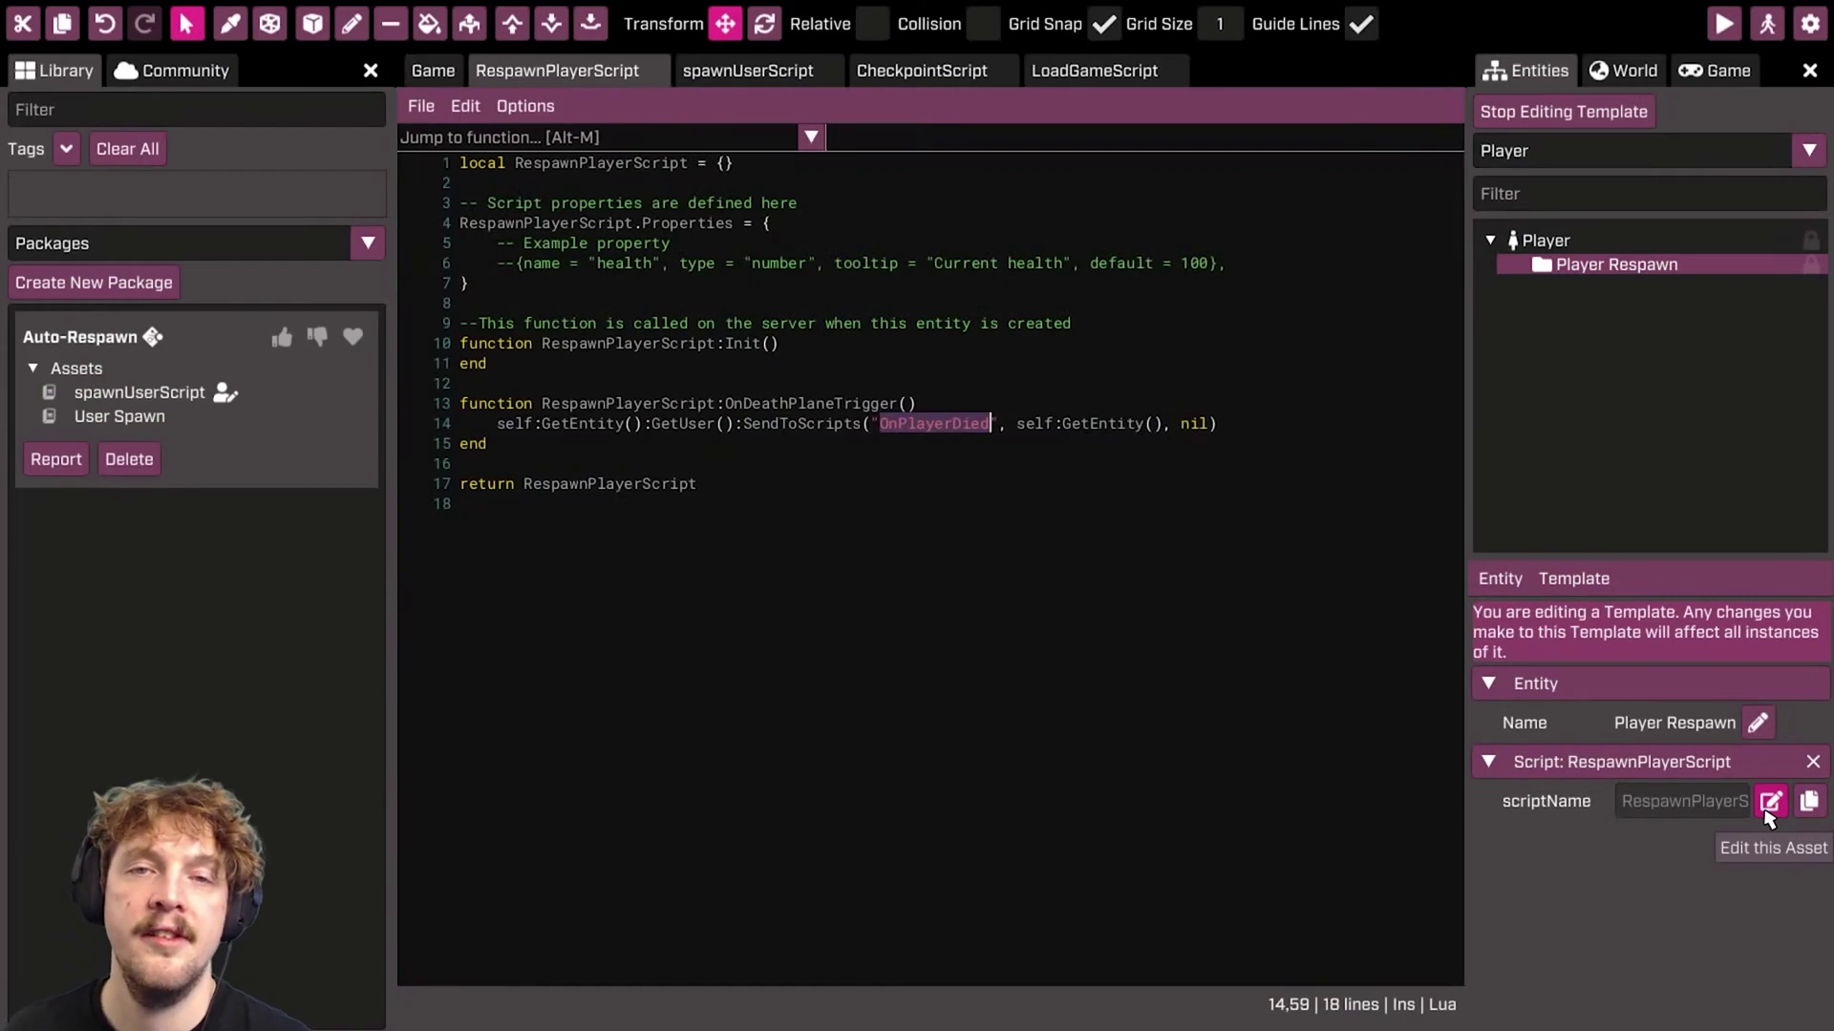
# - Examine the OnDeathPlaneTrigger function in RespawnPlayerScript and its line sending "OnPlayerDied" to the user's scripts
pyautogui.click(722, 511)
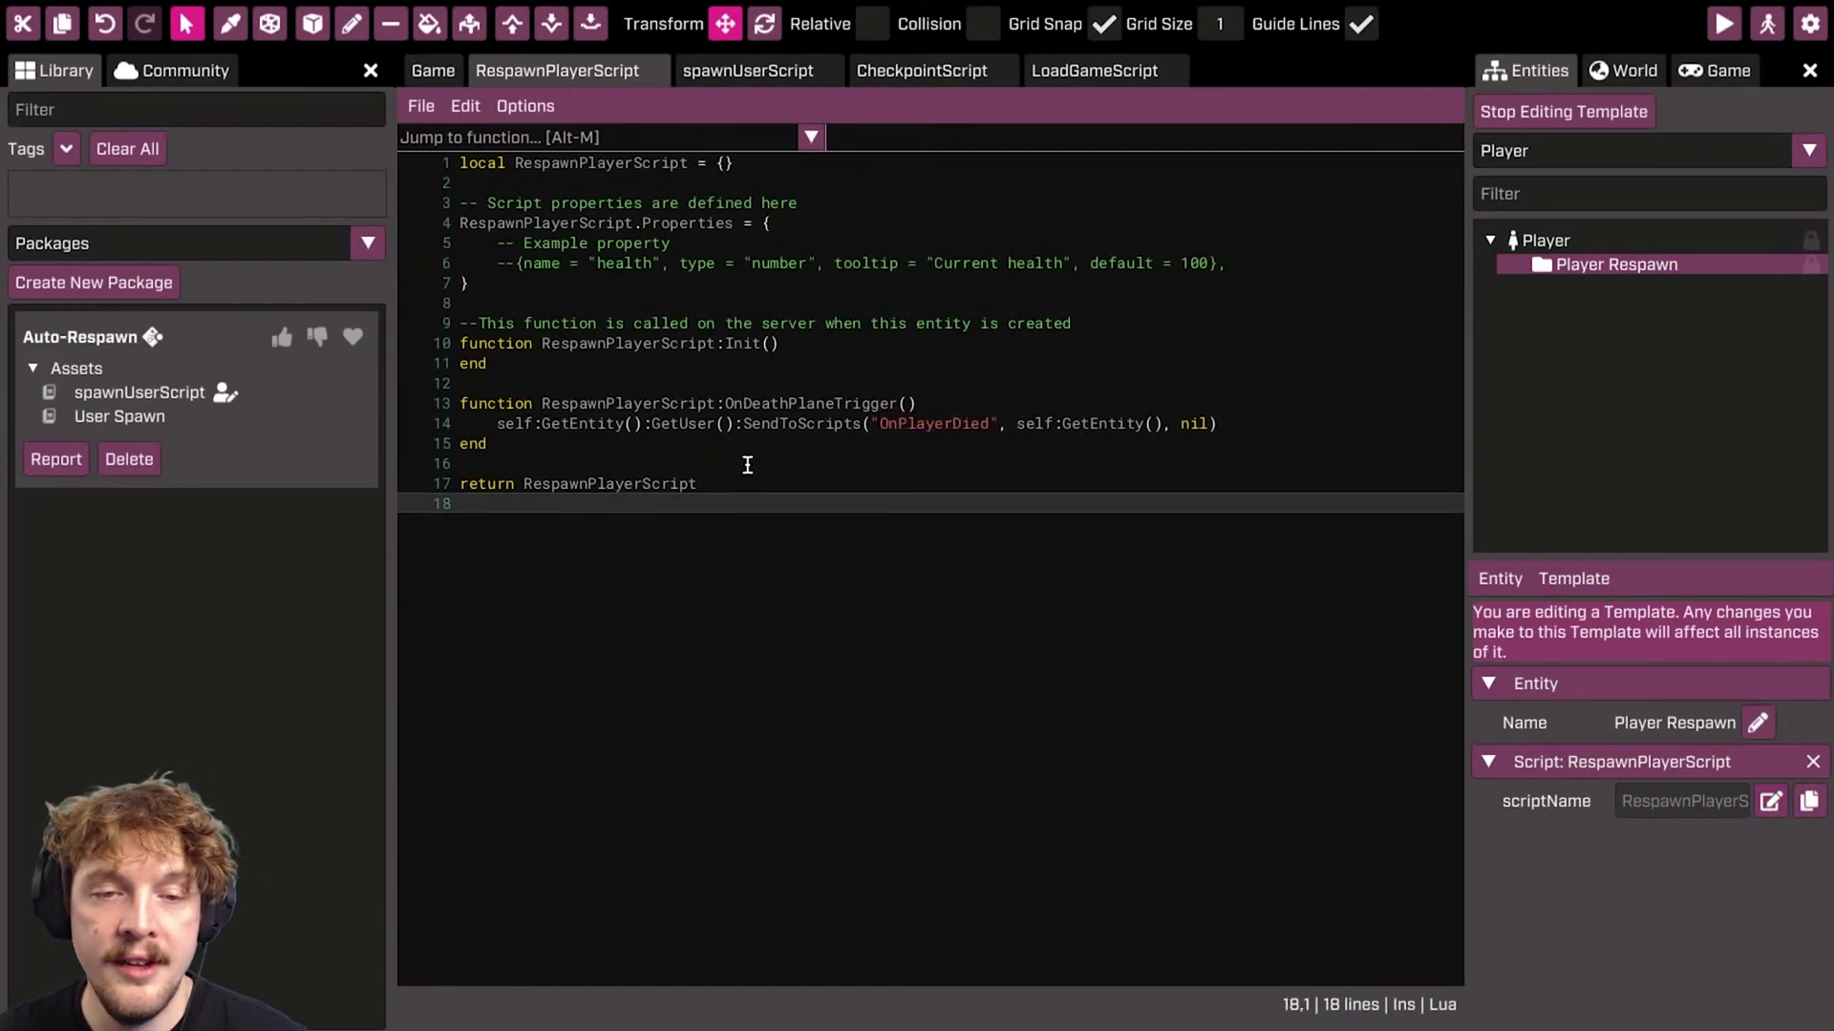
pyautogui.doubleClick(772, 403)
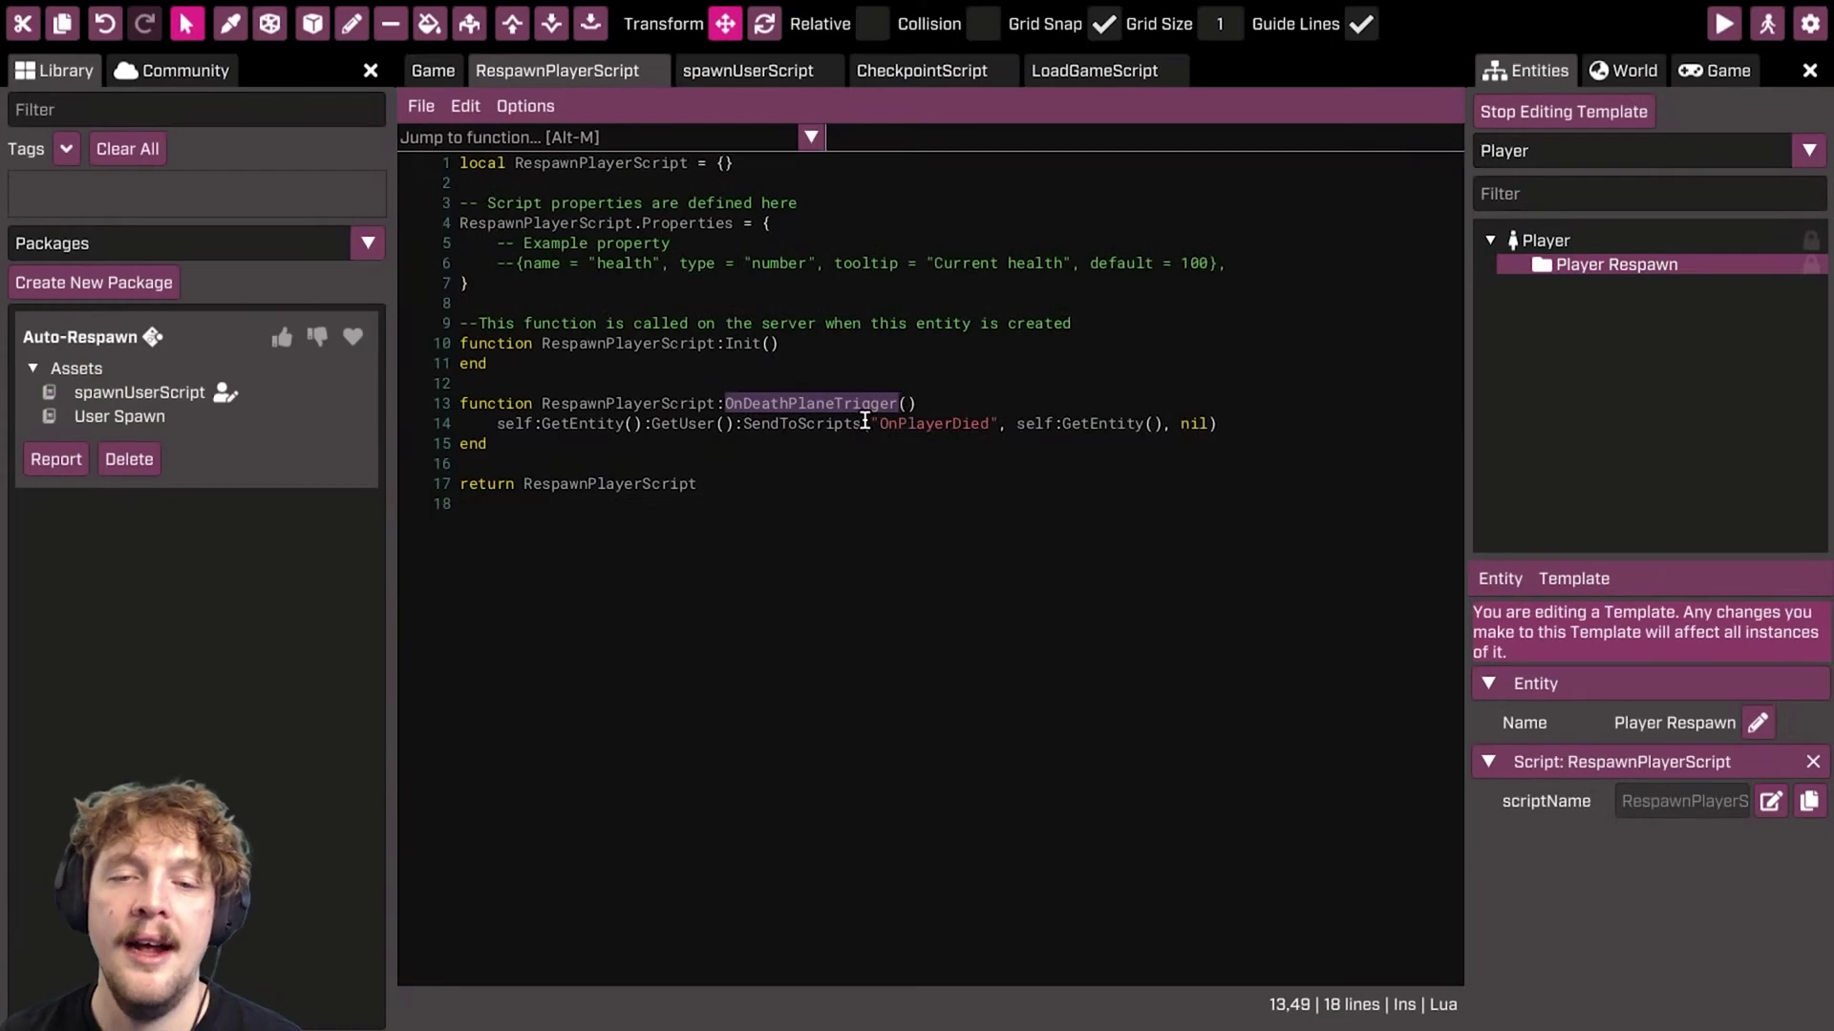
pyautogui.click(940, 427)
pyautogui.doubleClick(946, 425)
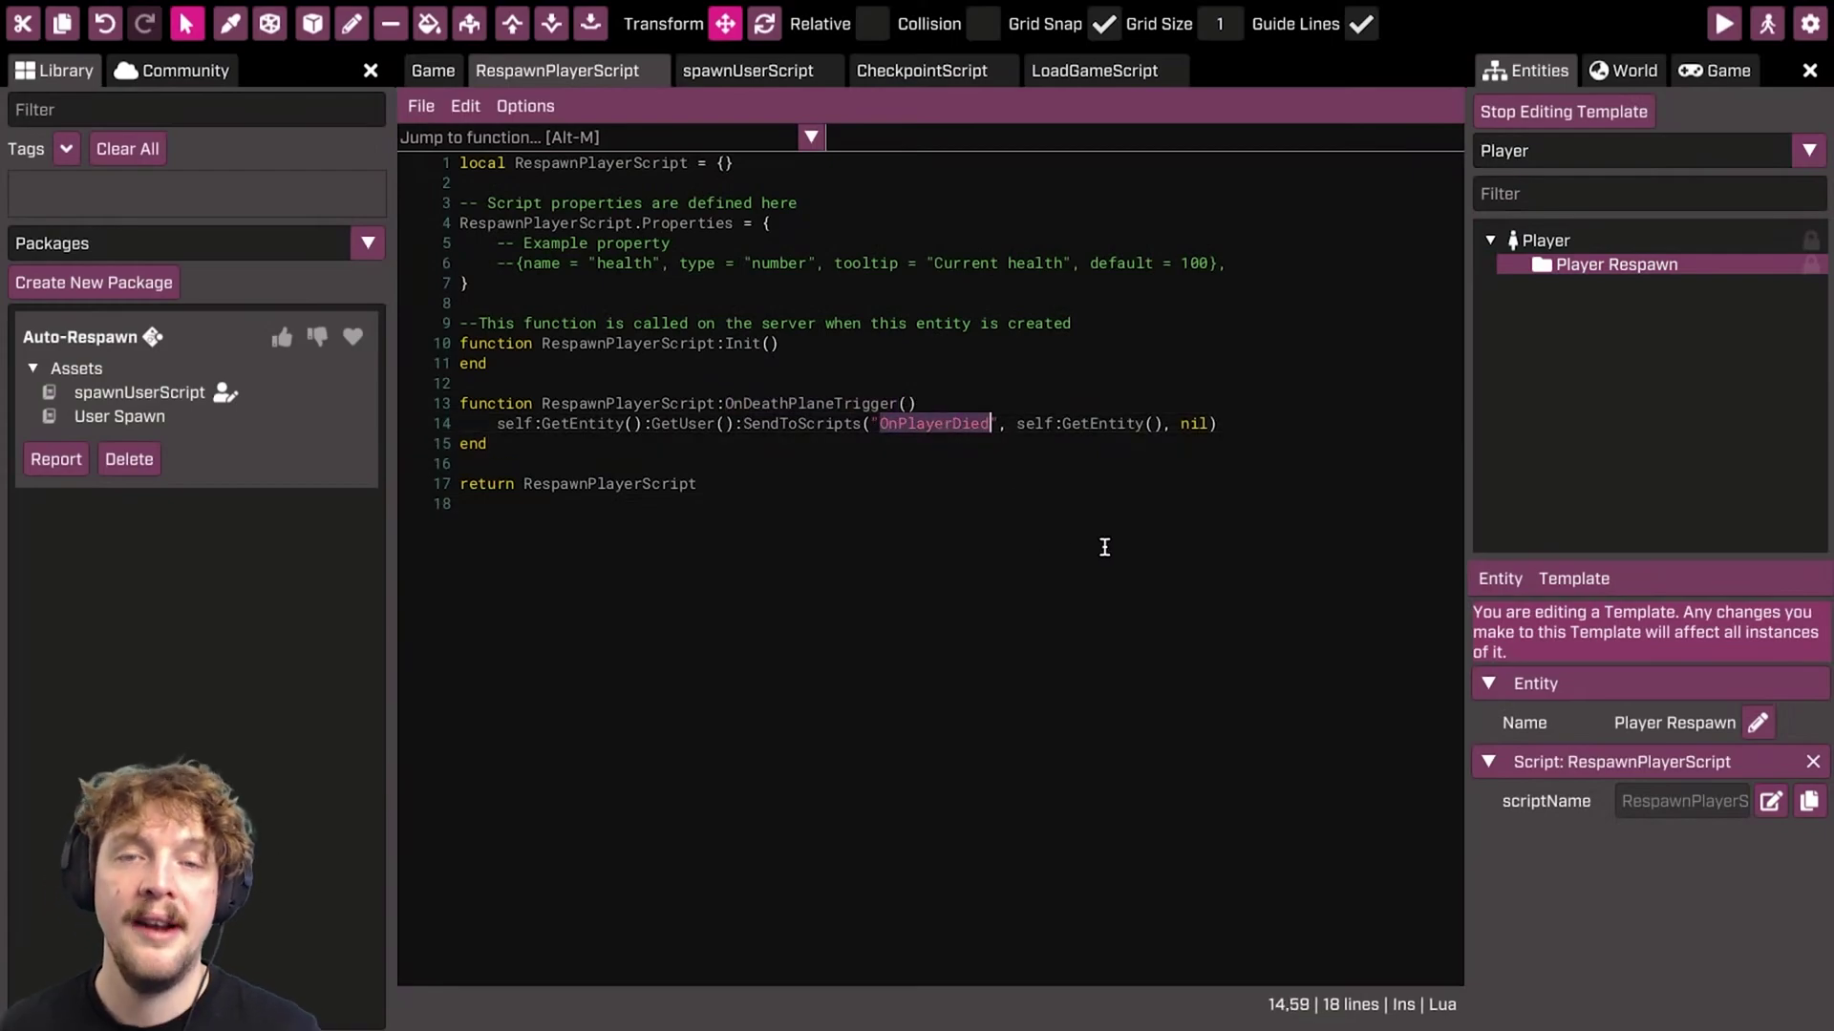
pyautogui.click(1219, 479)
pyautogui.click(748, 70)
pyautogui.click(557, 69)
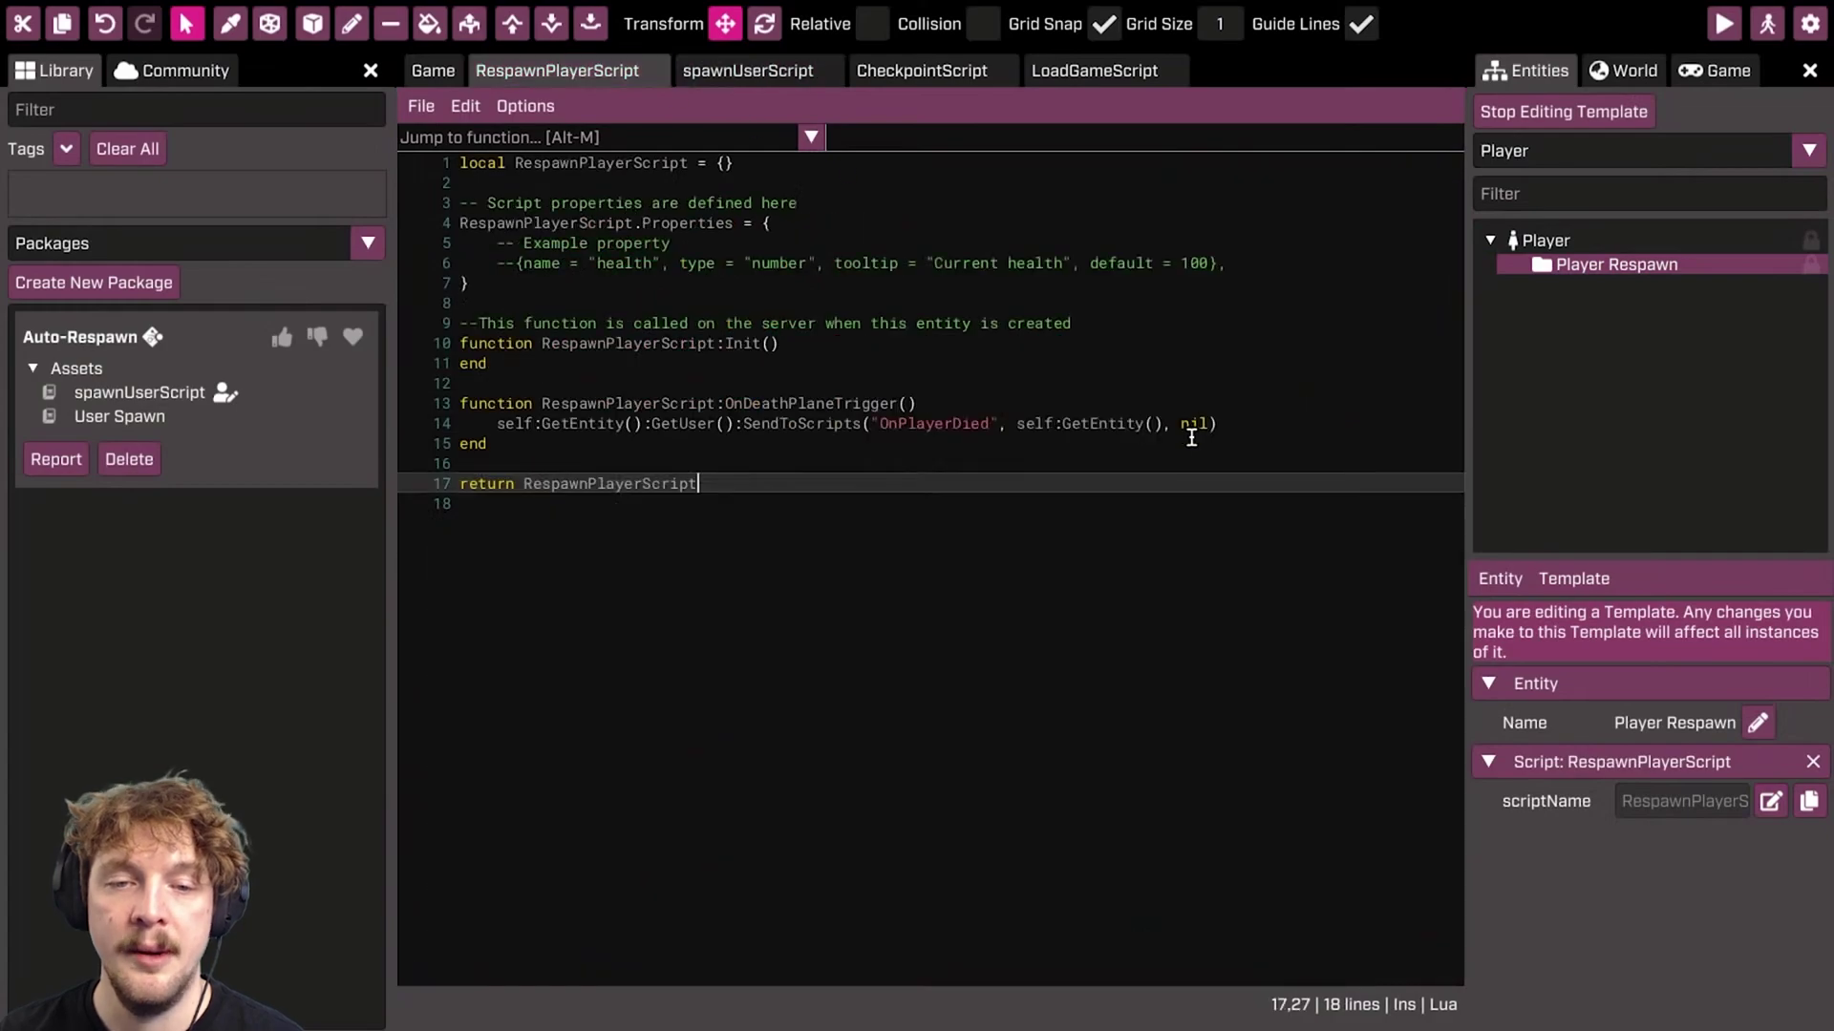
pyautogui.click(506, 425)
pyautogui.moveTo(506, 425); pyautogui.dragTo(1292, 421)
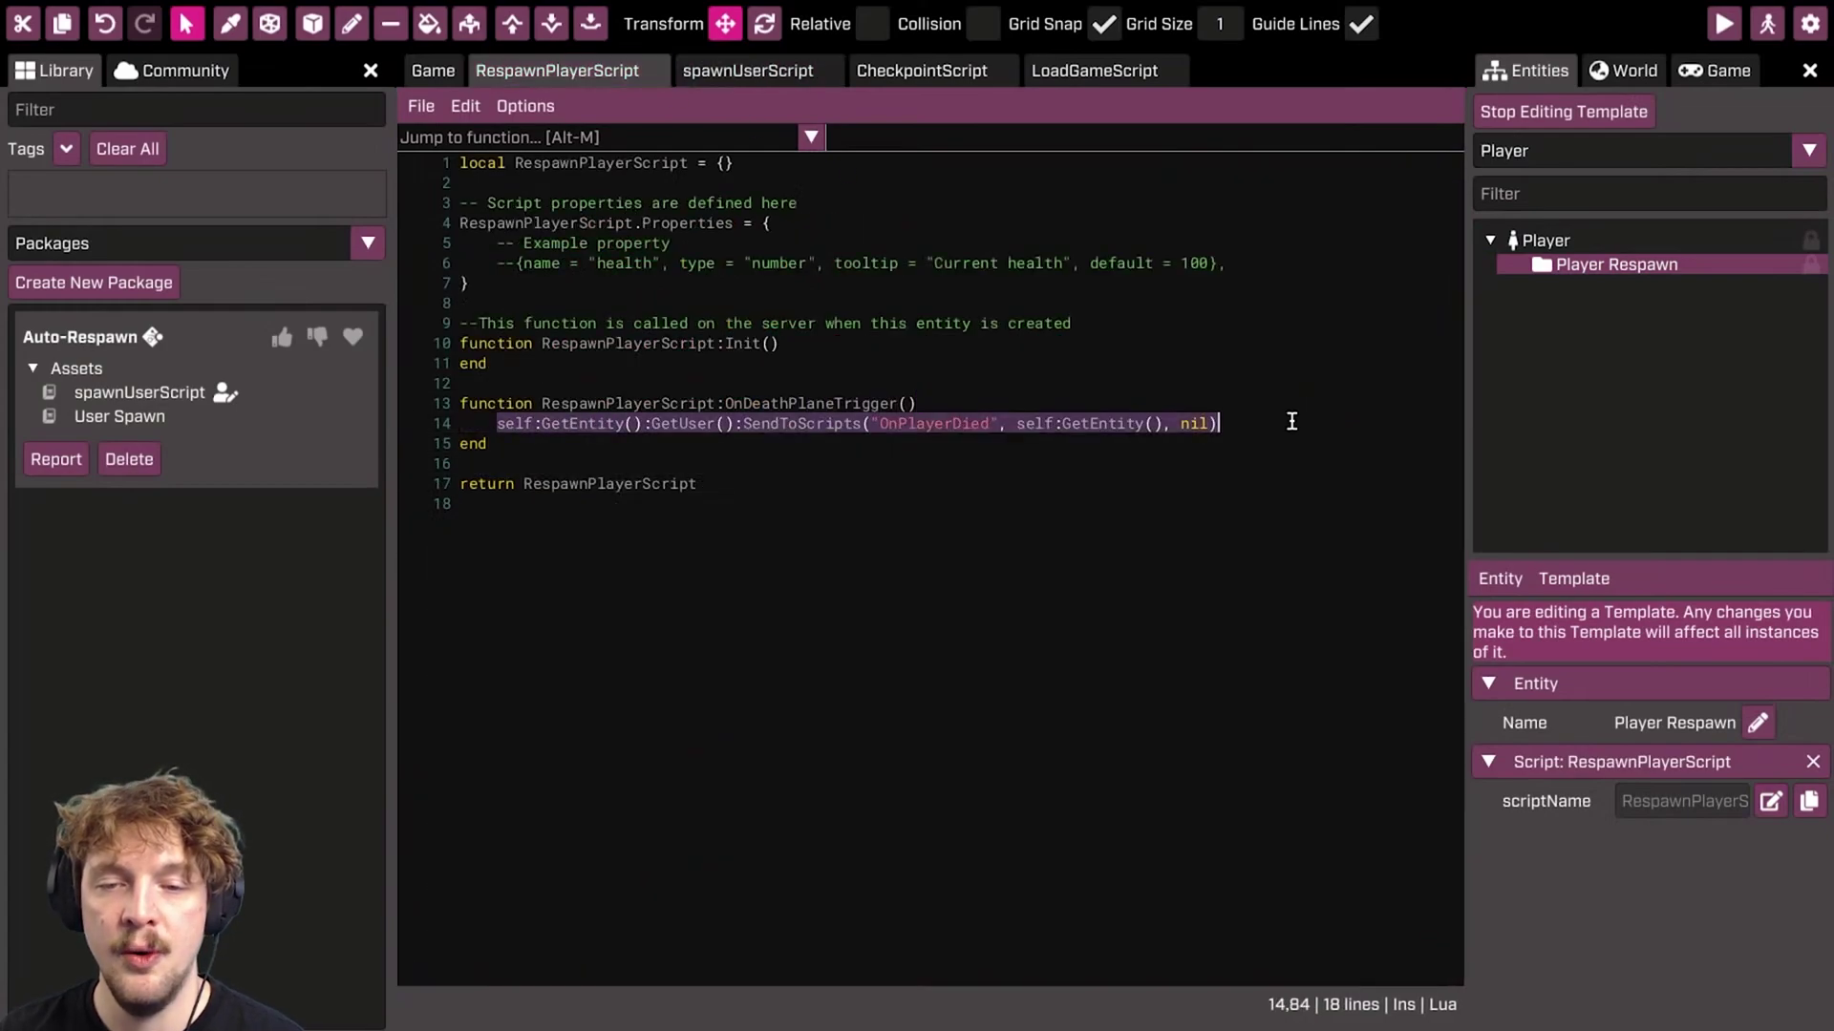
# - Find the OnPlayerDied function in spawnUserScript and highlight its whole body to review the respawn logic
pyautogui.click(748, 69)
pyautogui.click(751, 264)
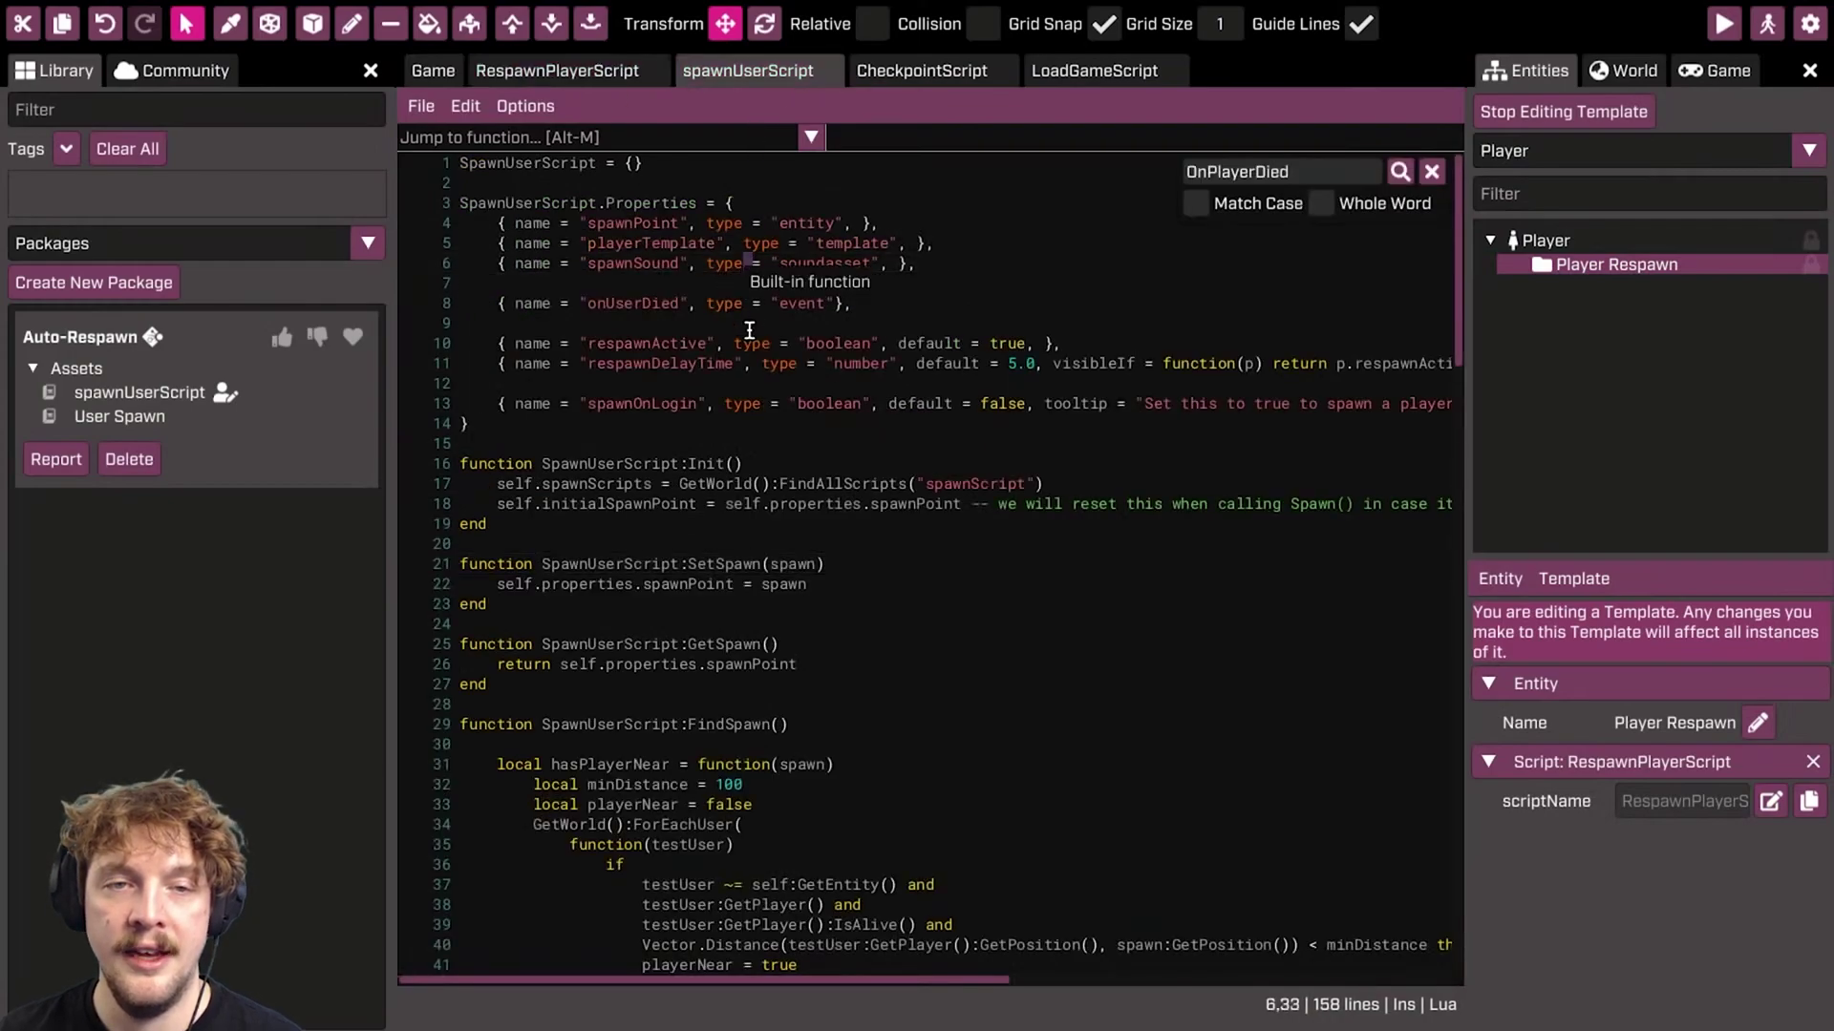
pyautogui.scroll(-20, 812, 282)
pyautogui.scroll(-3, 866, 292)
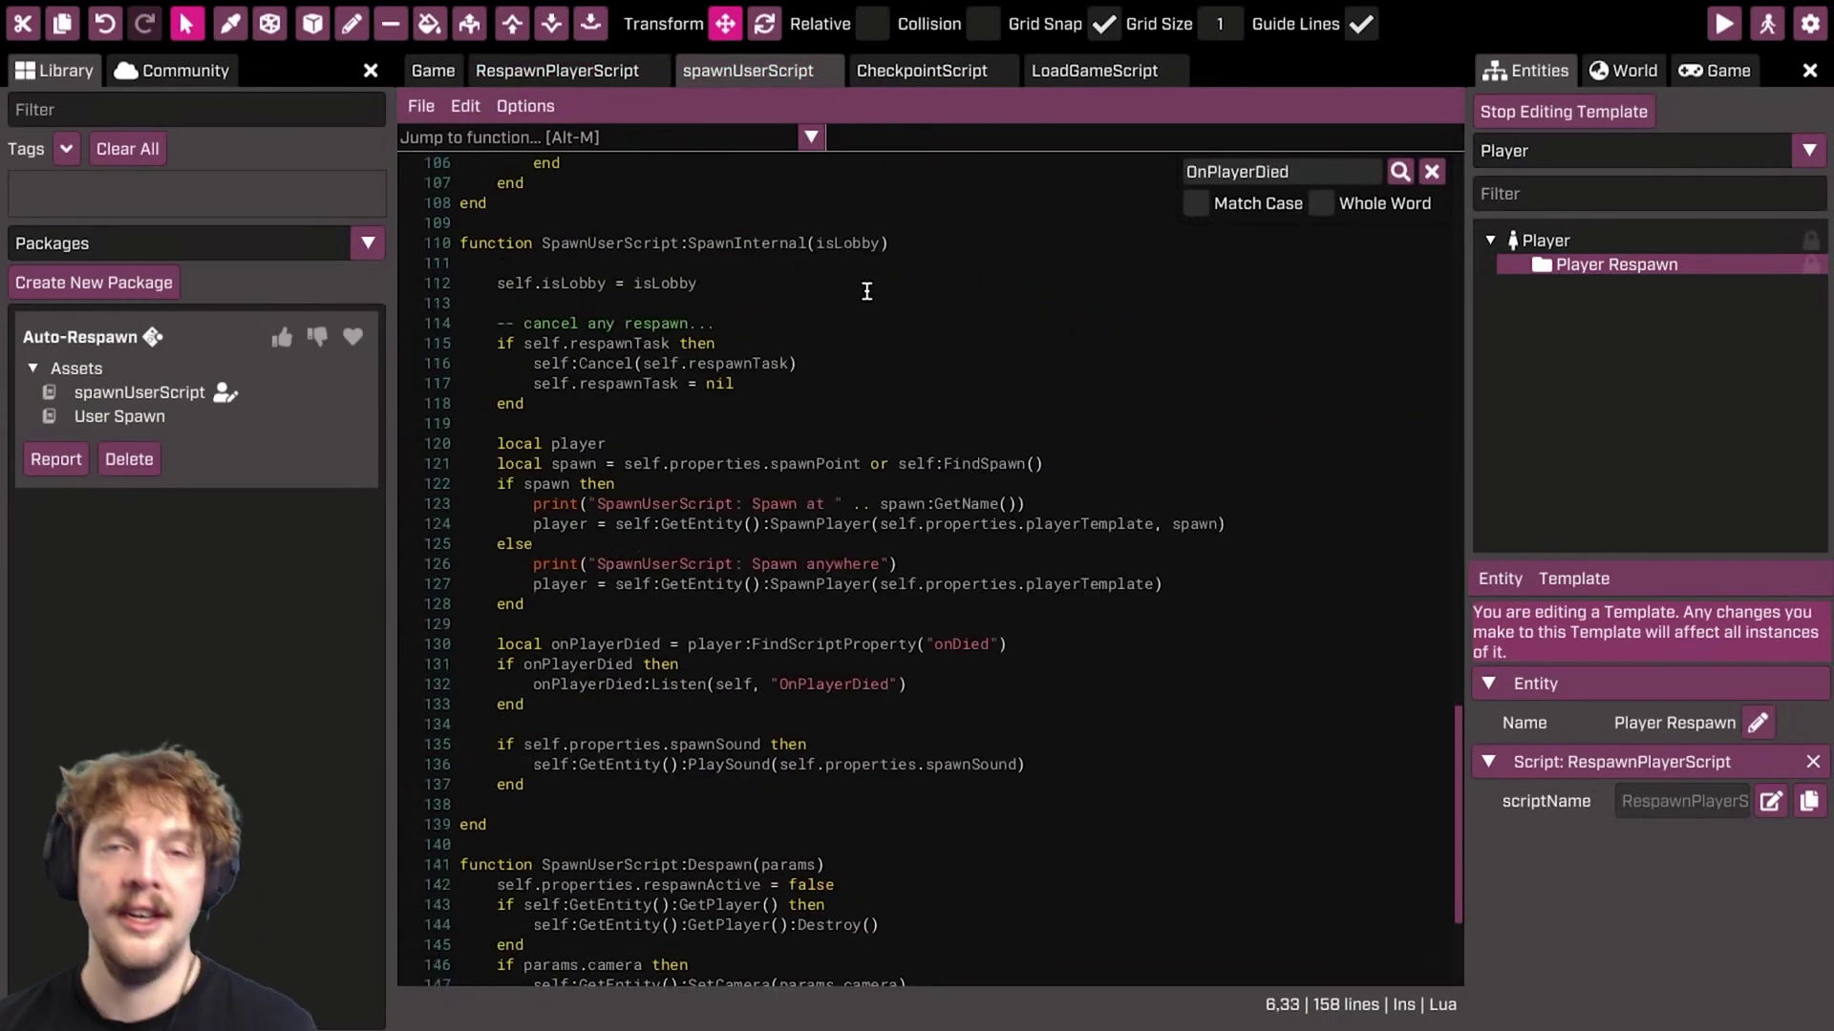
pyautogui.scroll(-3, 849, 304)
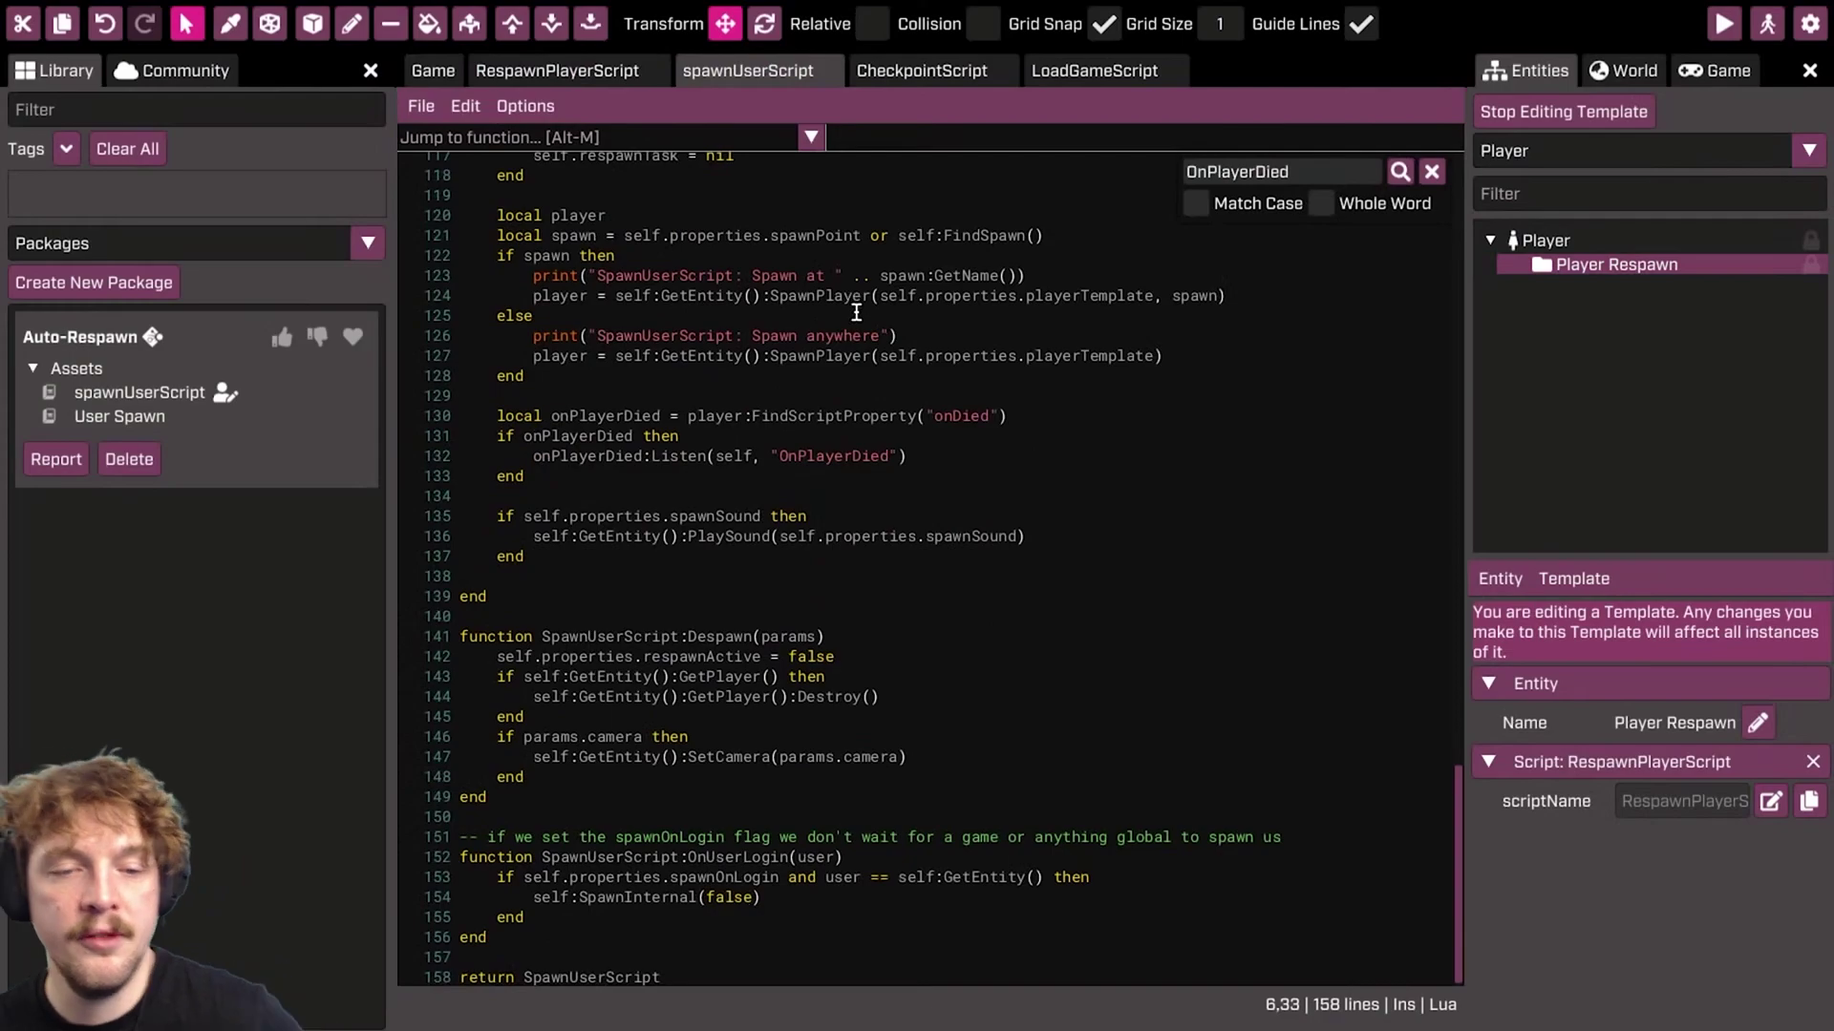
pyautogui.scroll(8, 831, 625)
pyautogui.scroll(7, 821, 636)
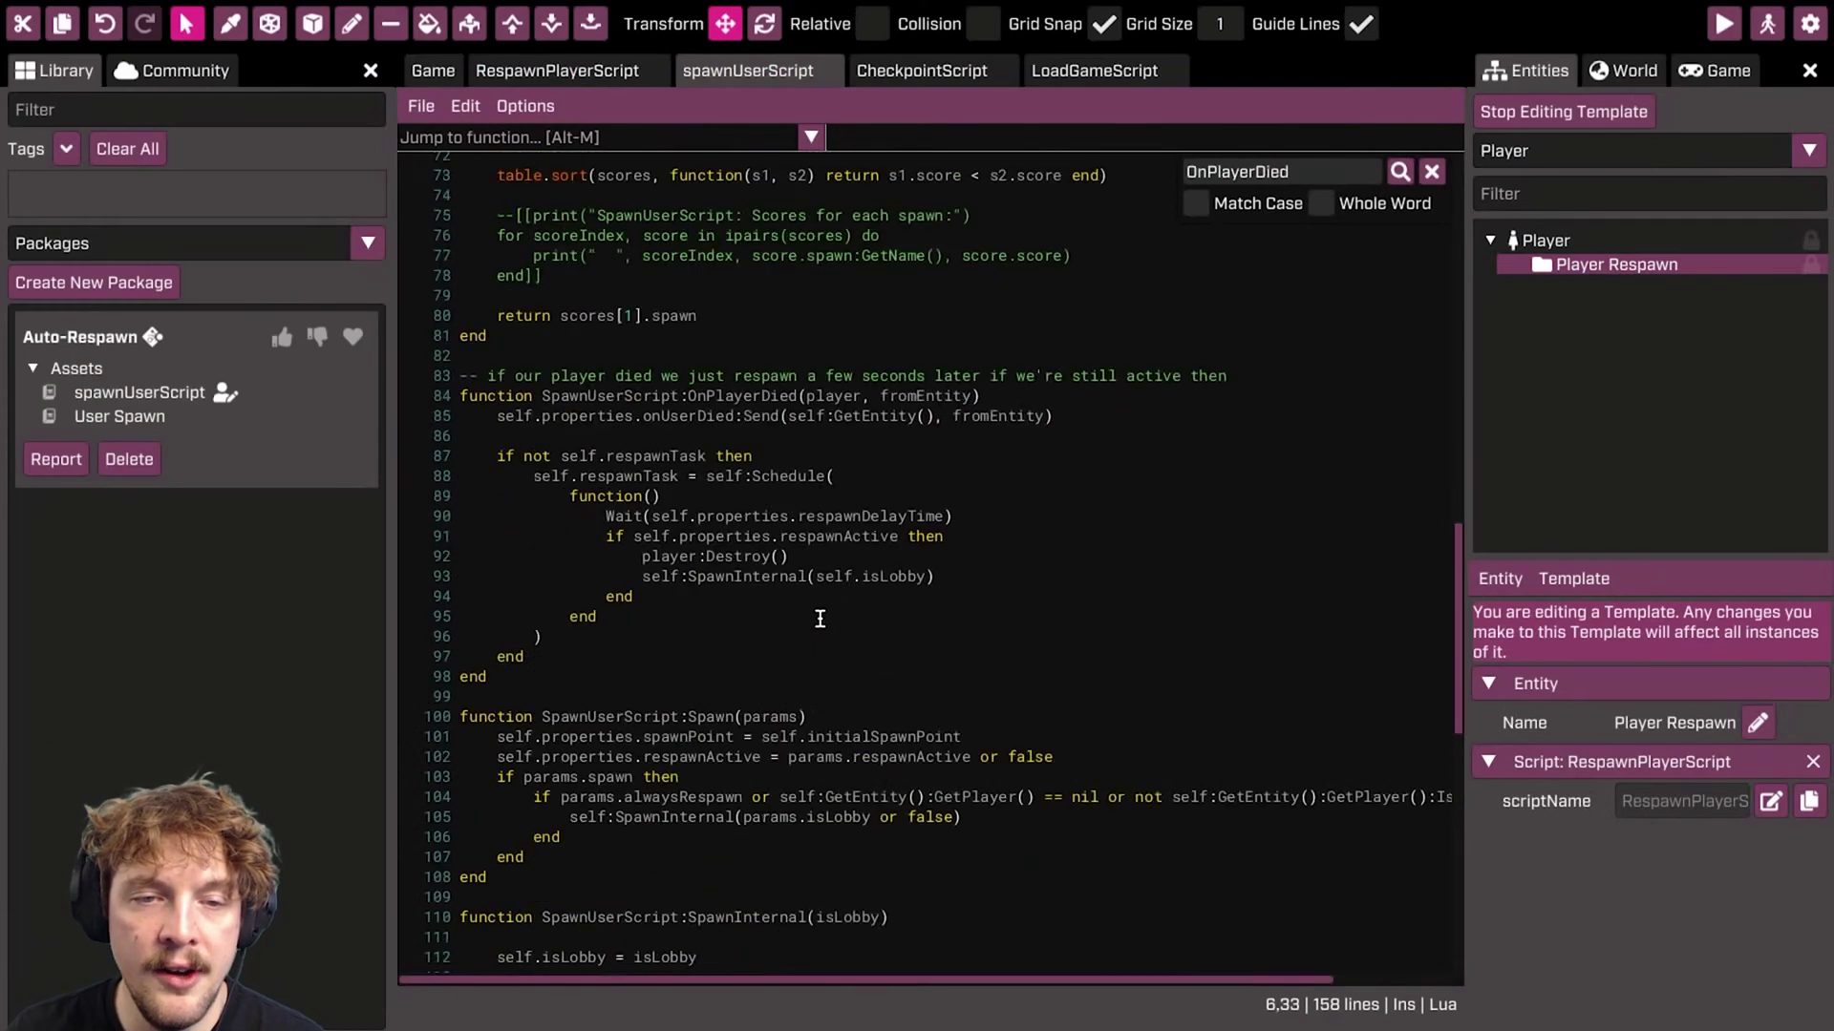
pyautogui.press('Return')
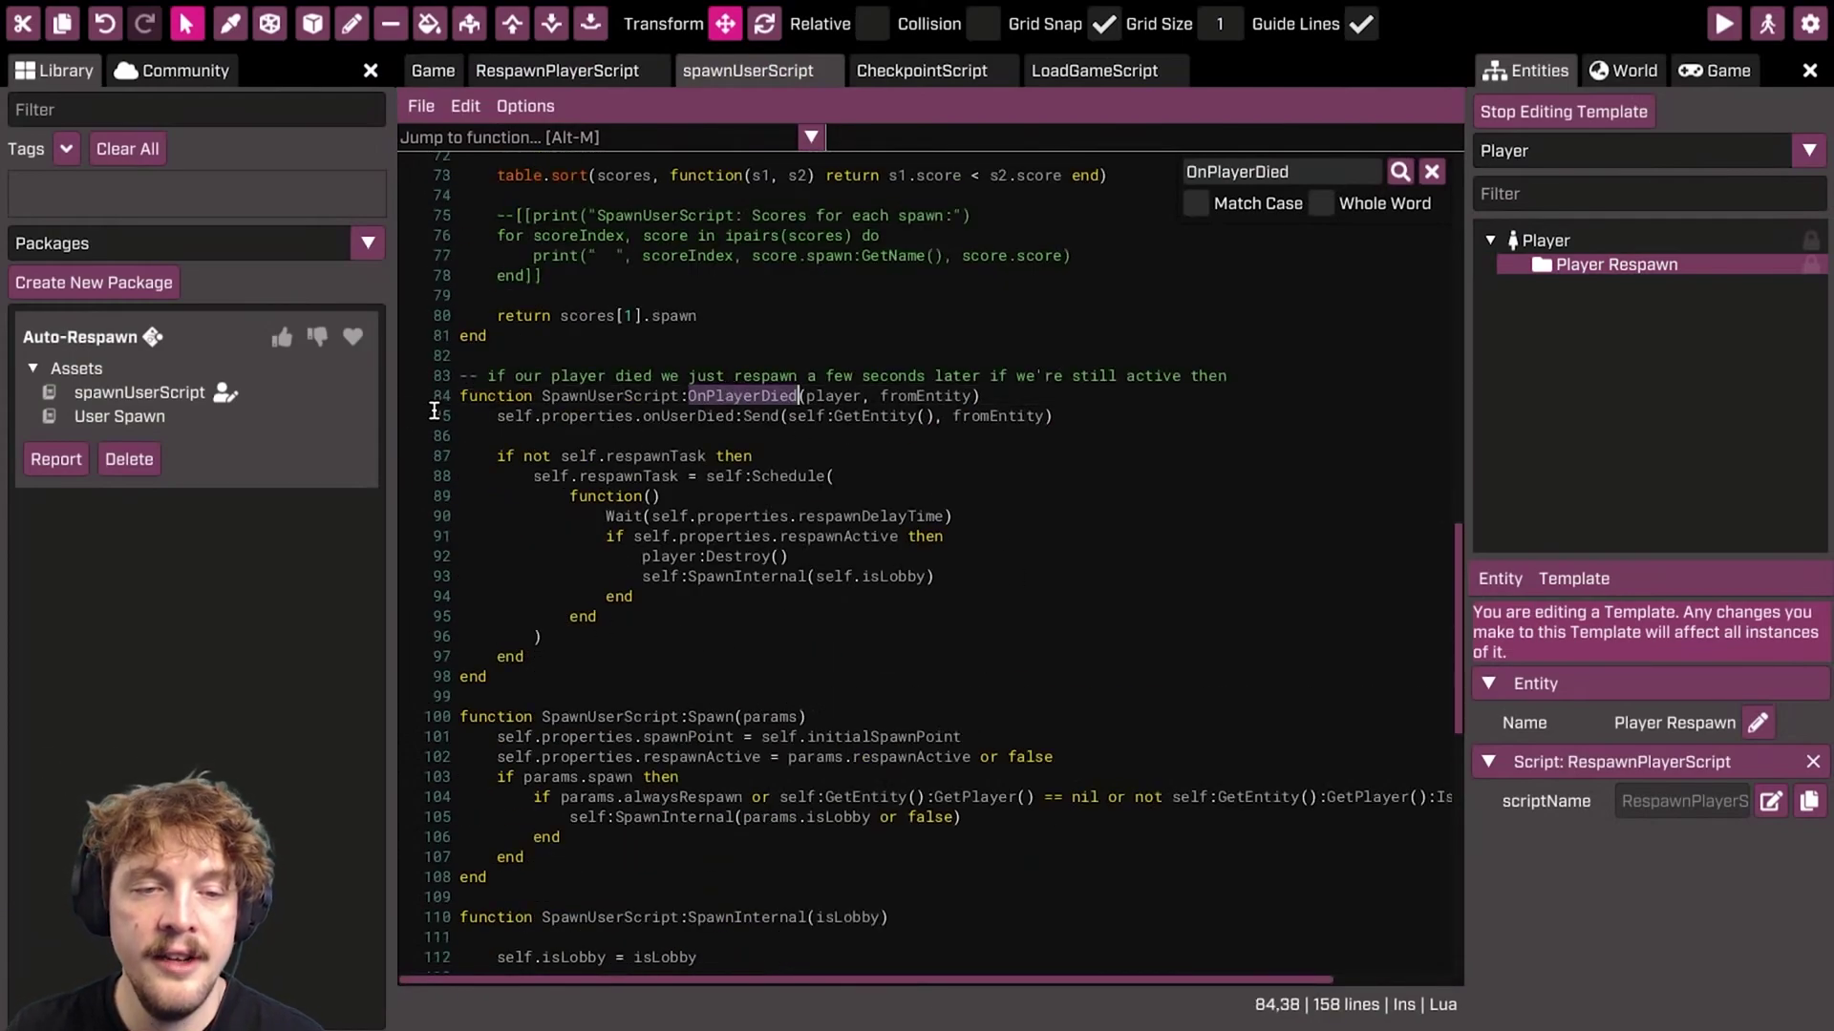
pyautogui.moveTo(462, 395); pyautogui.dragTo(797, 691)
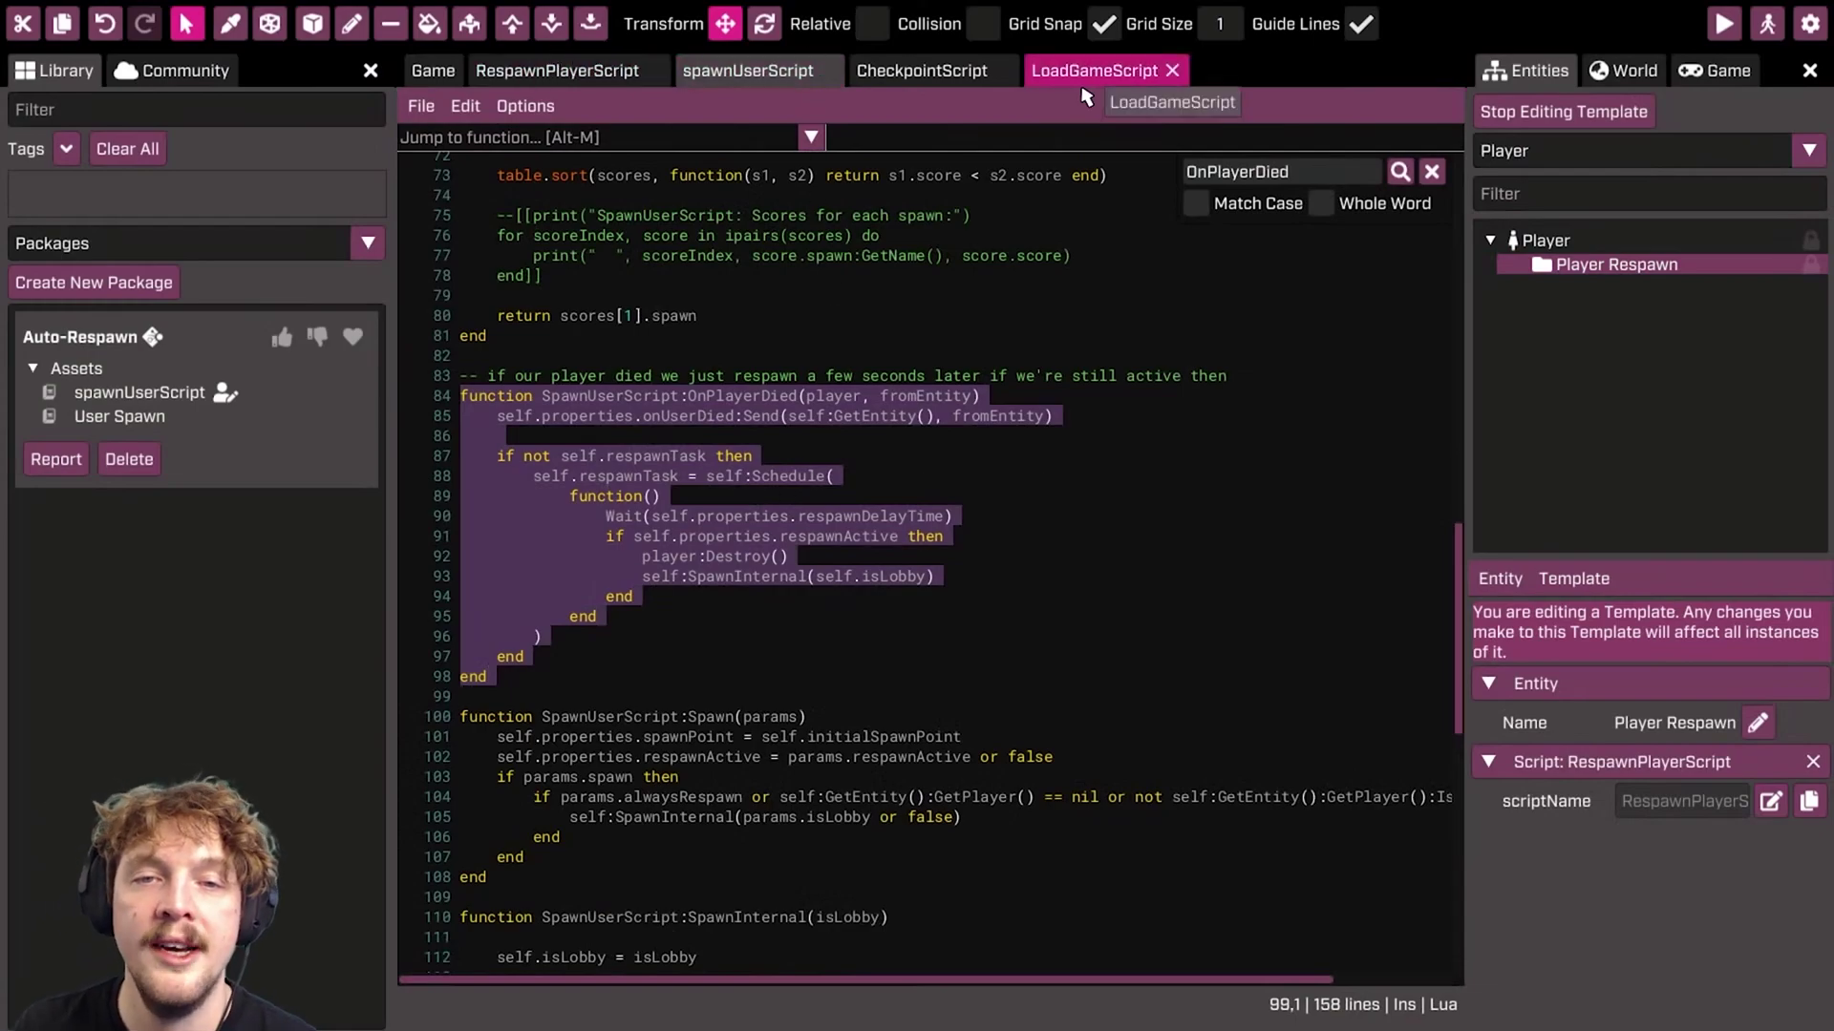
# - Stop editing the Player template and inspect the teleport pad with the Checkpoint2 locator in the world
pyautogui.click(433, 70)
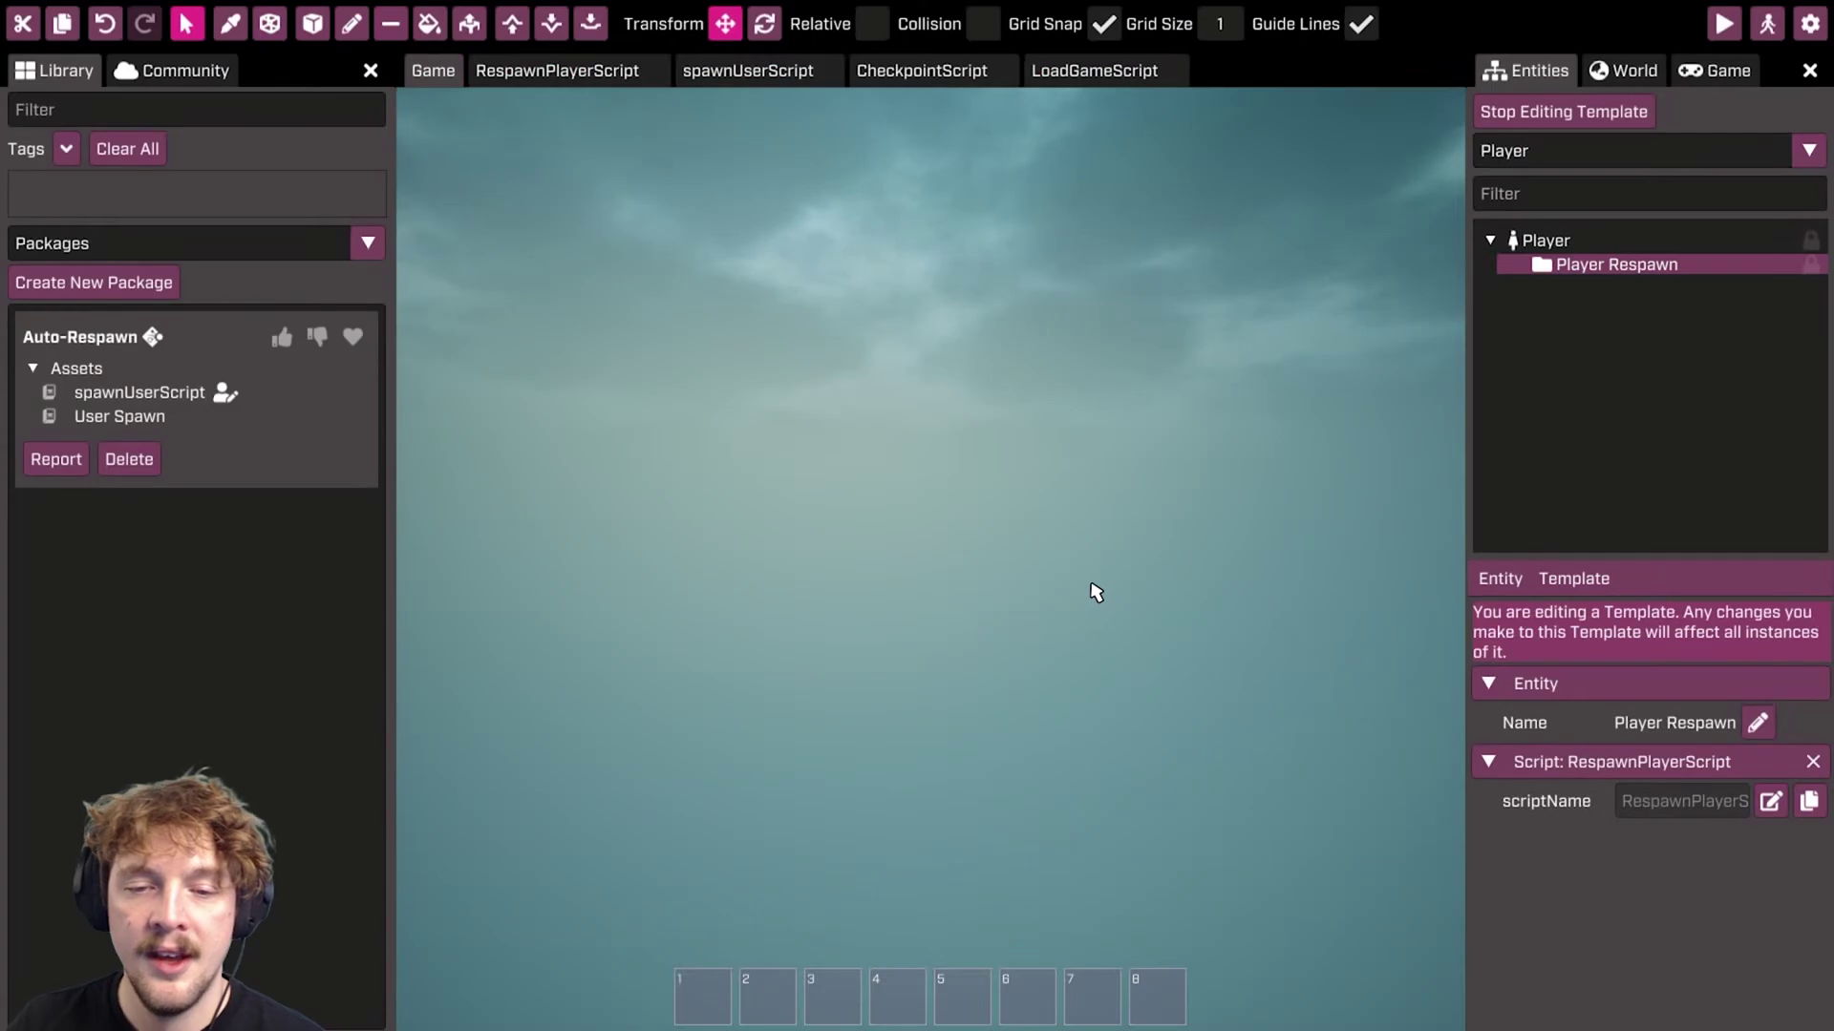
pyautogui.moveTo(1095, 592); pyautogui.dragTo(1095, 650, button='right')
pyautogui.click(1563, 112)
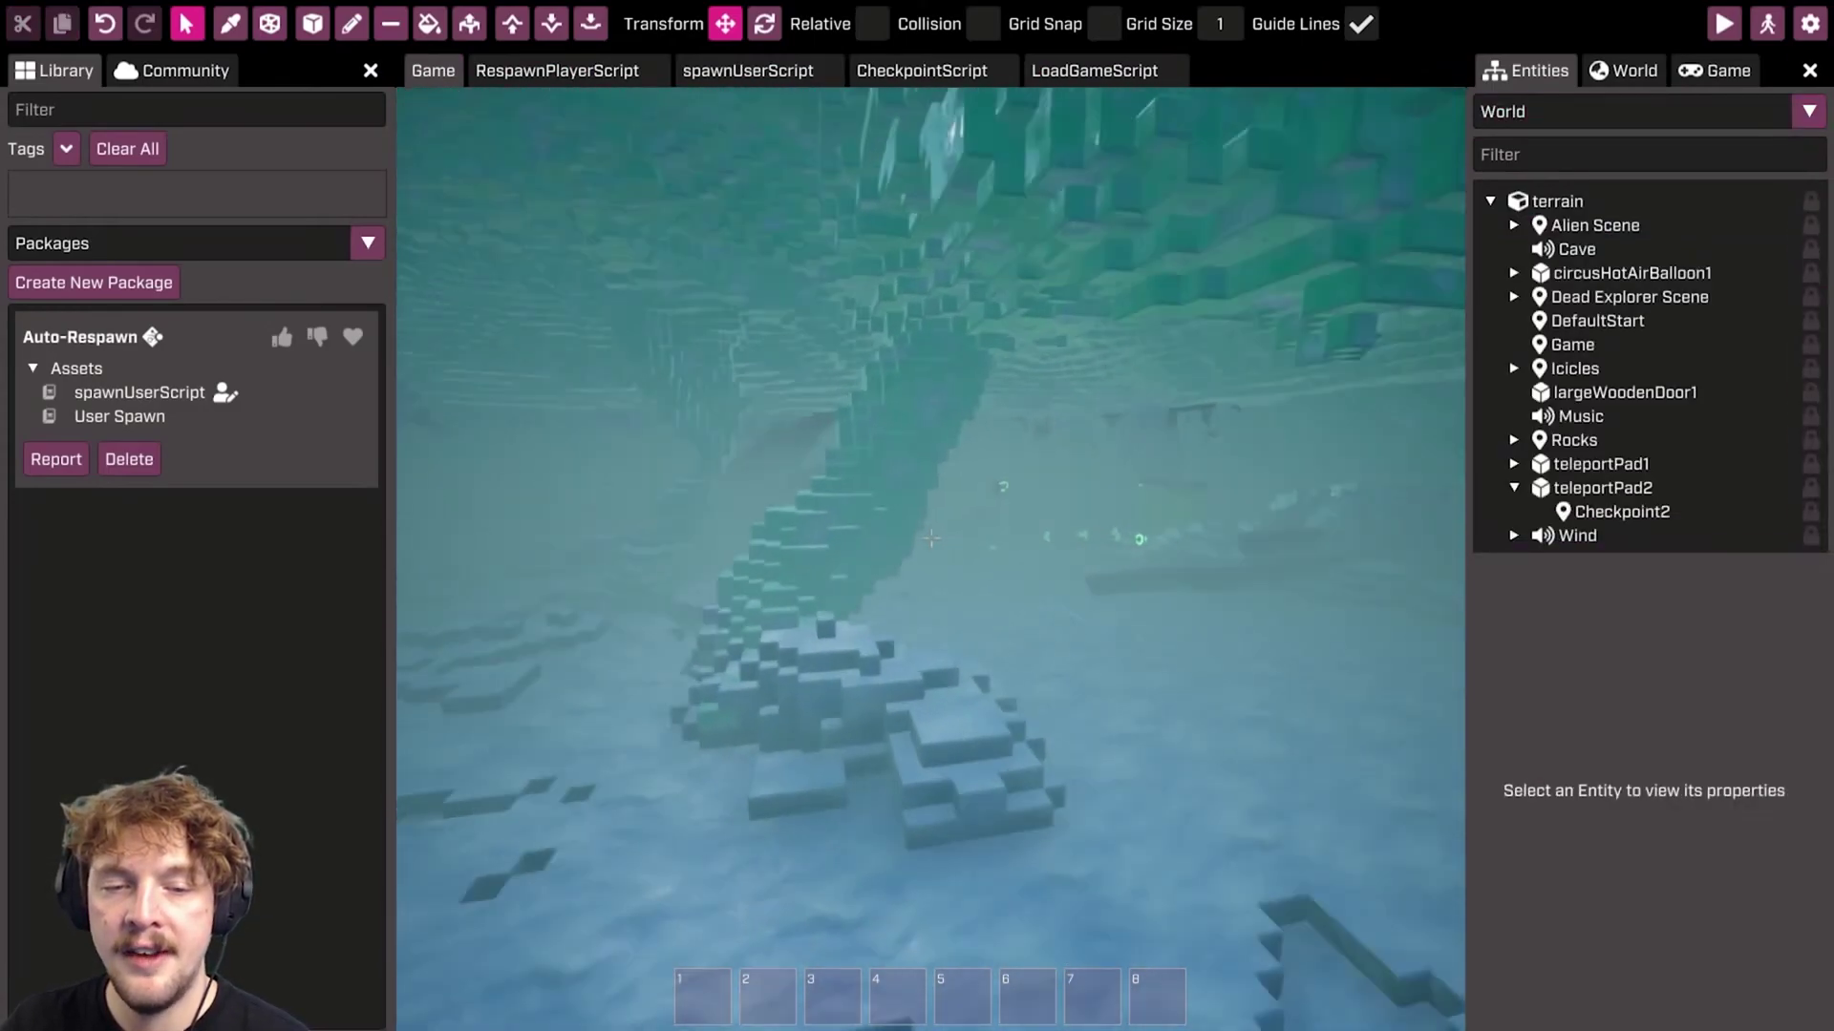
pyautogui.press('g')
pyautogui.moveTo(897, 573); pyautogui.dragTo(960, 594, button='right')
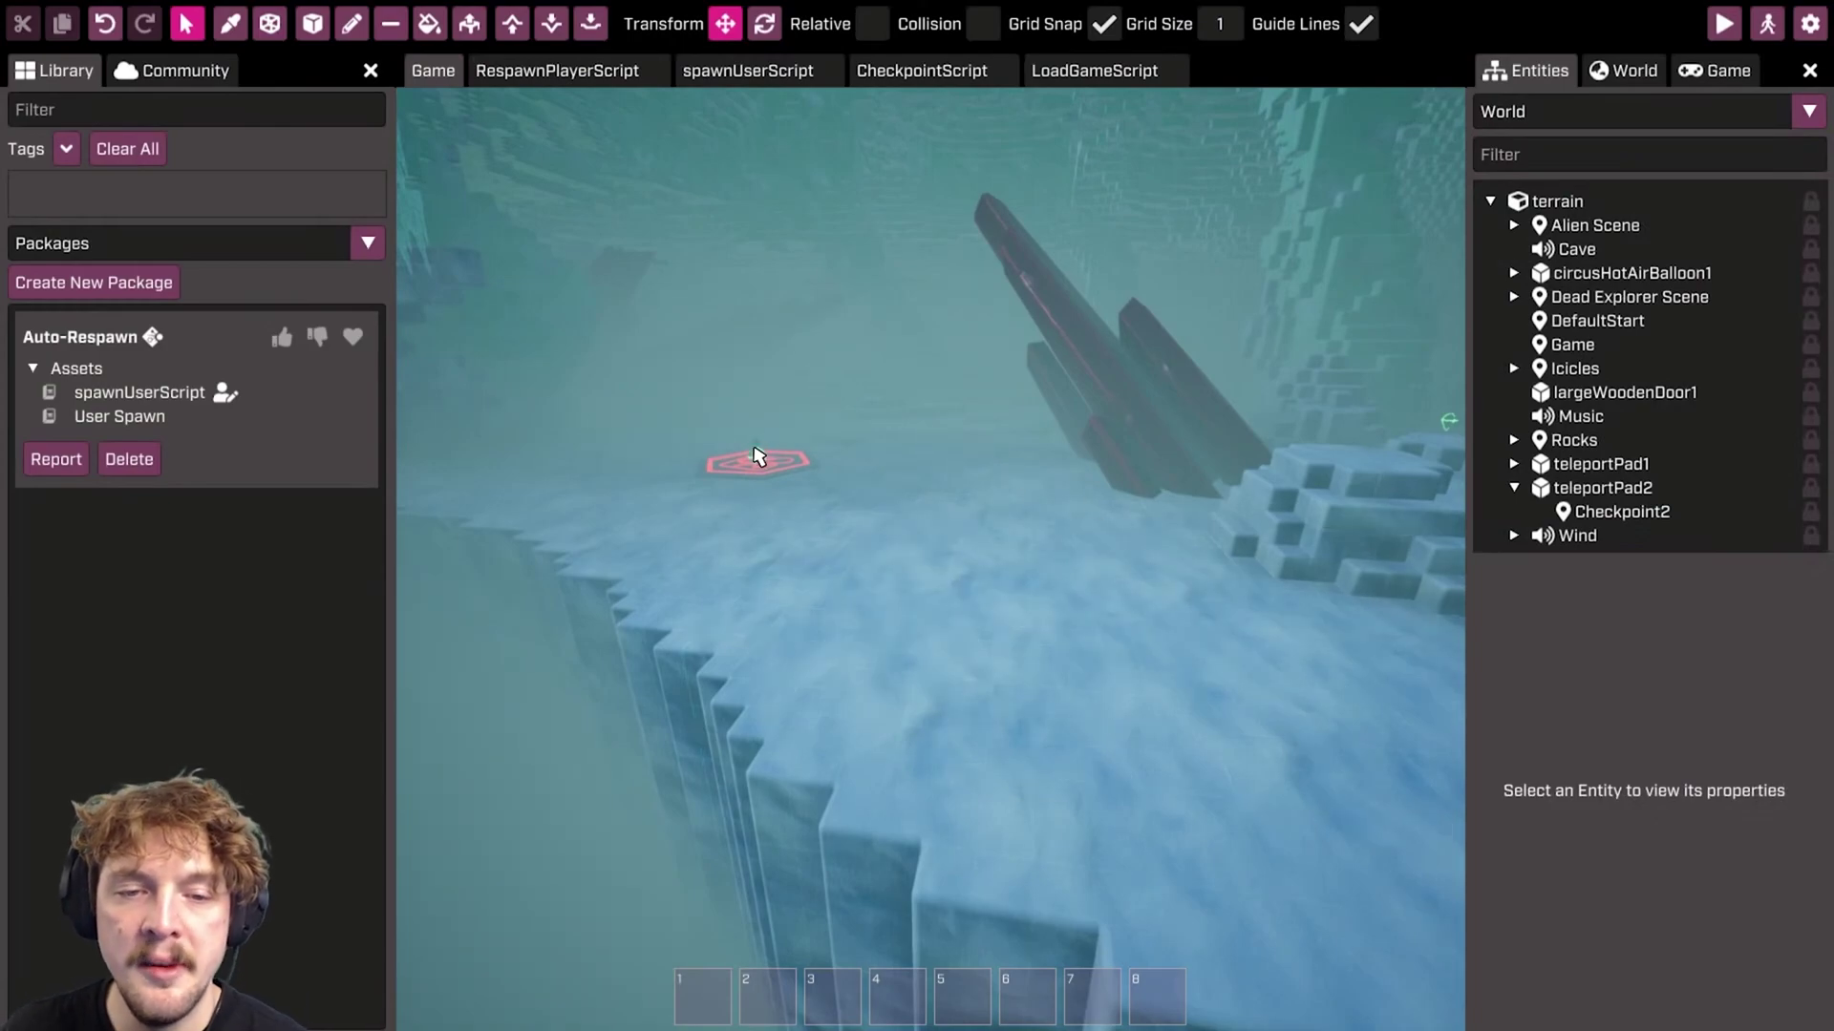
pyautogui.click(760, 464)
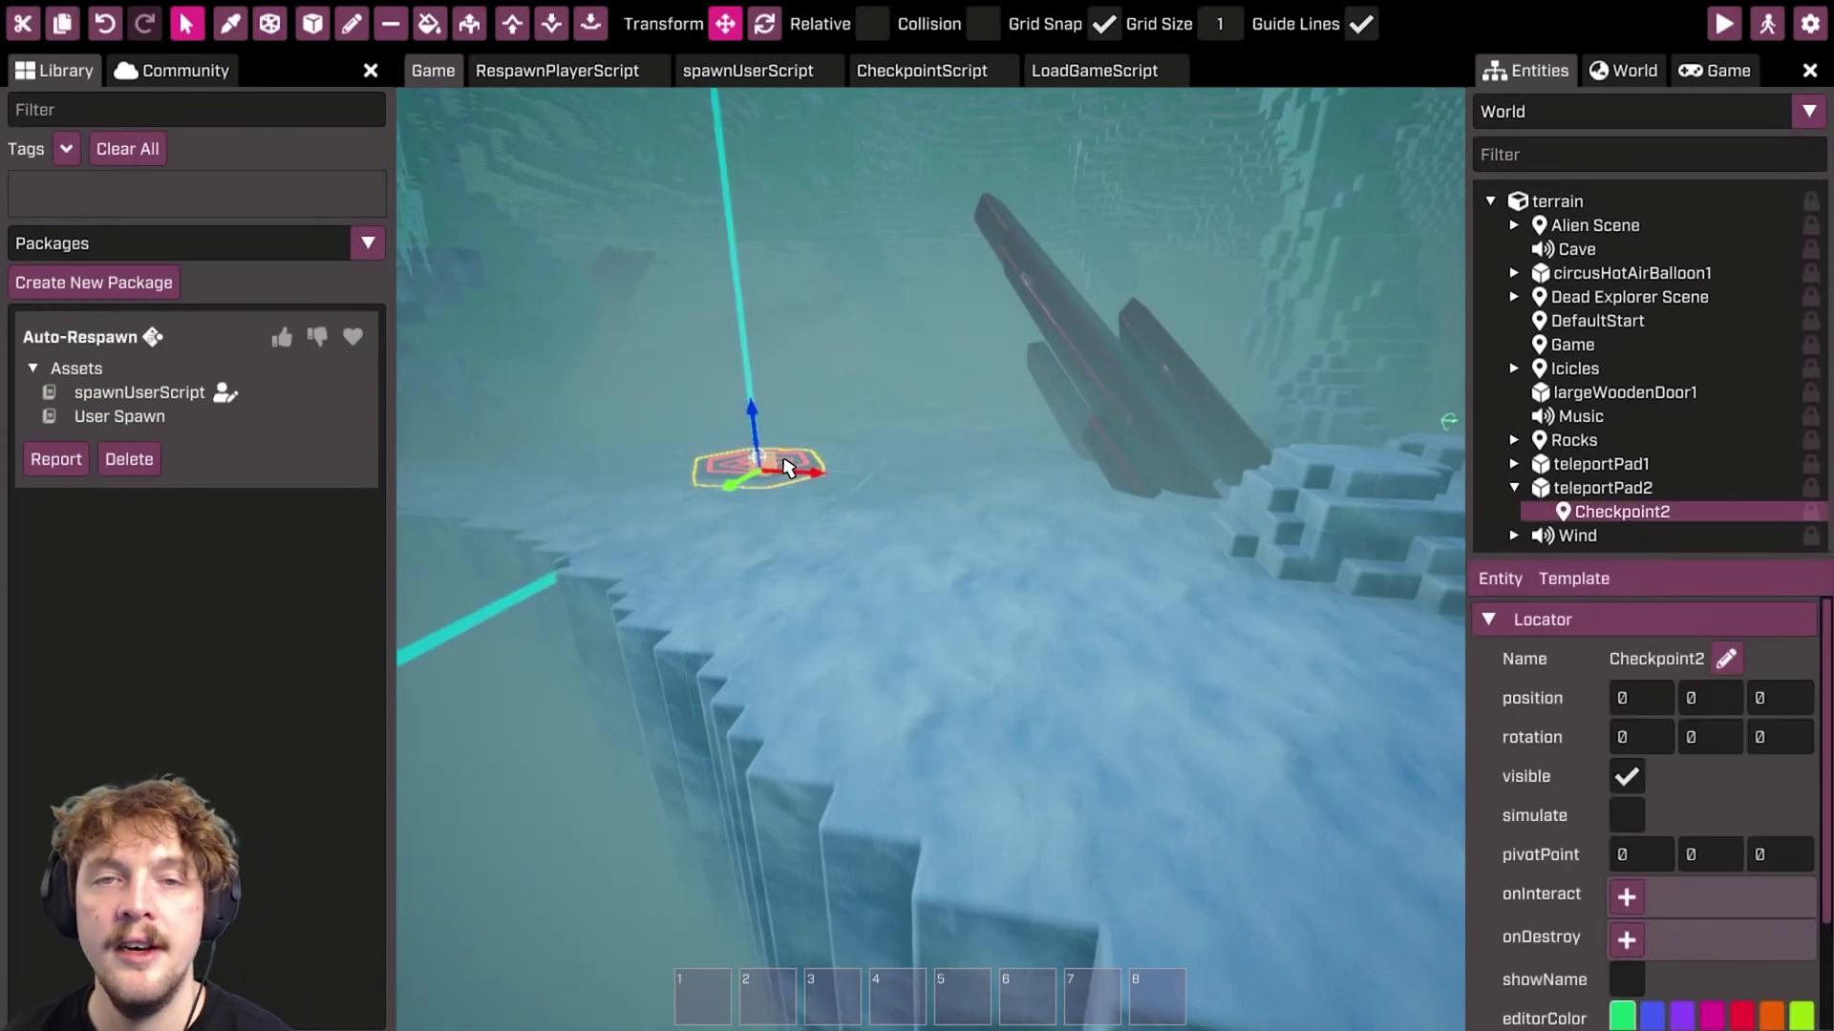
pyautogui.moveTo(785, 466); pyautogui.dragTo(931, 540, button='right')
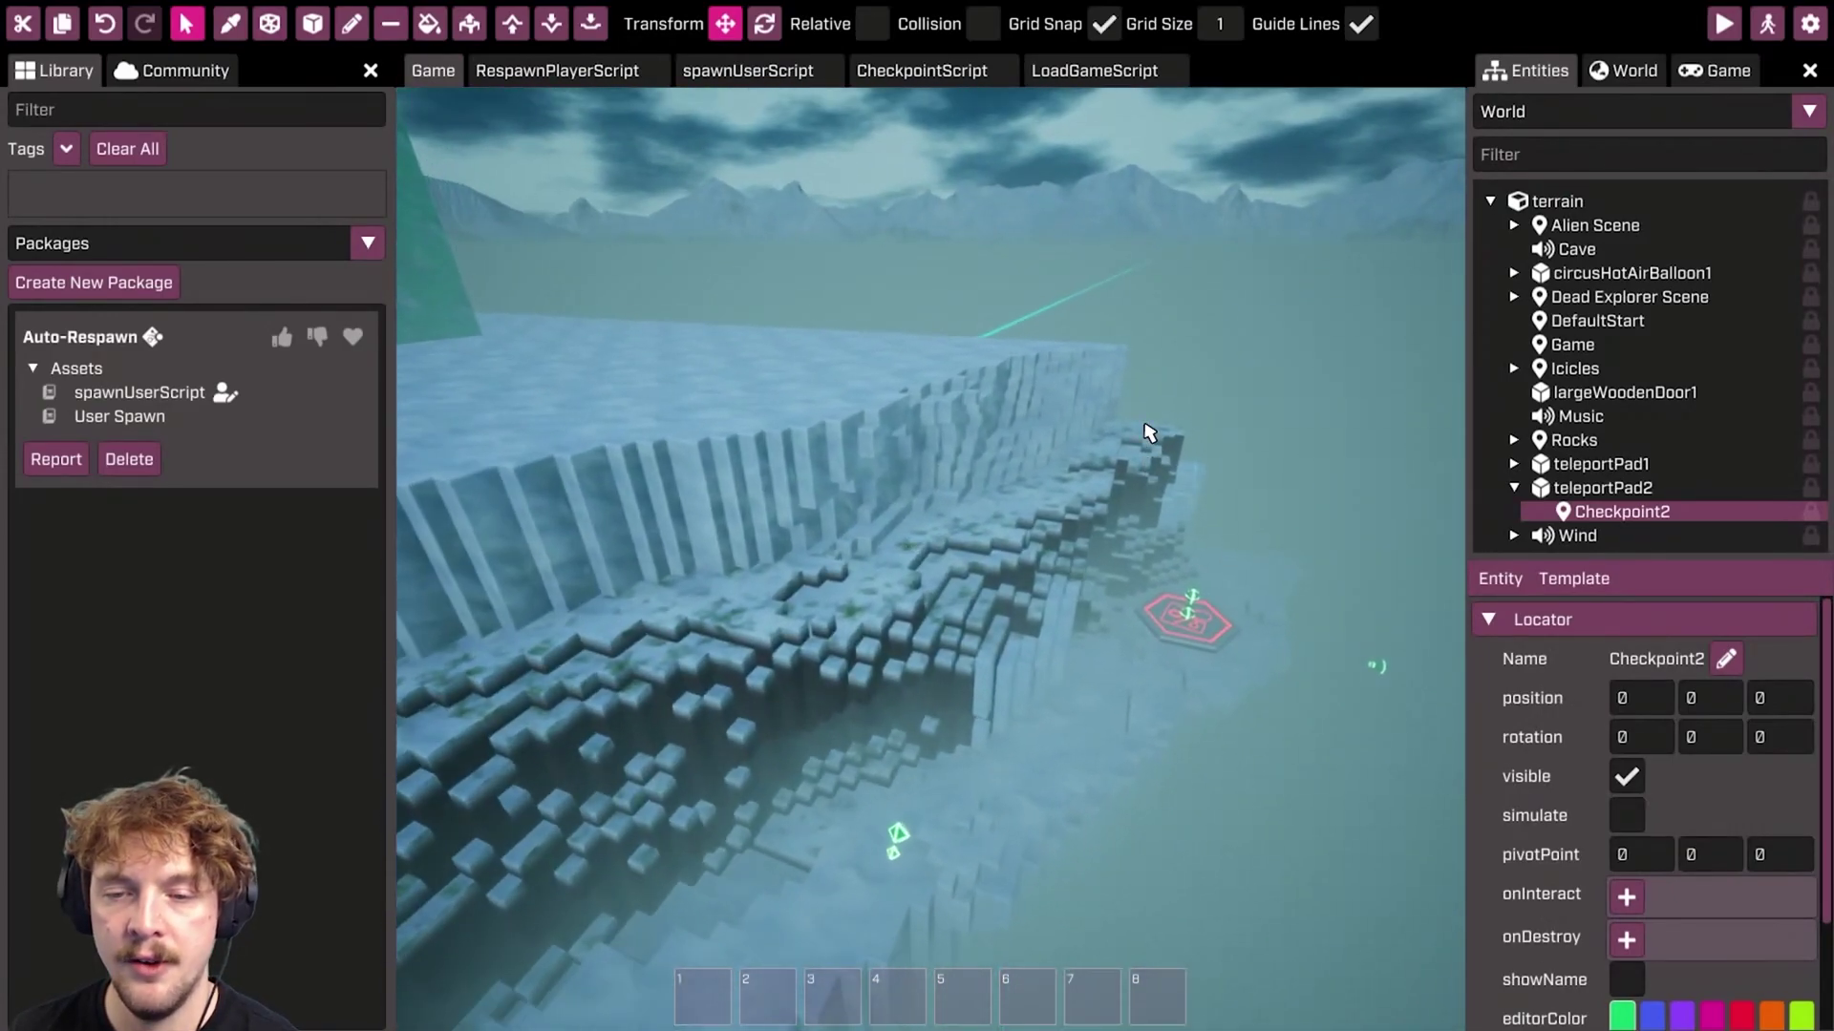
pyautogui.moveTo(642, 737); pyautogui.dragTo(931, 539, button='right')
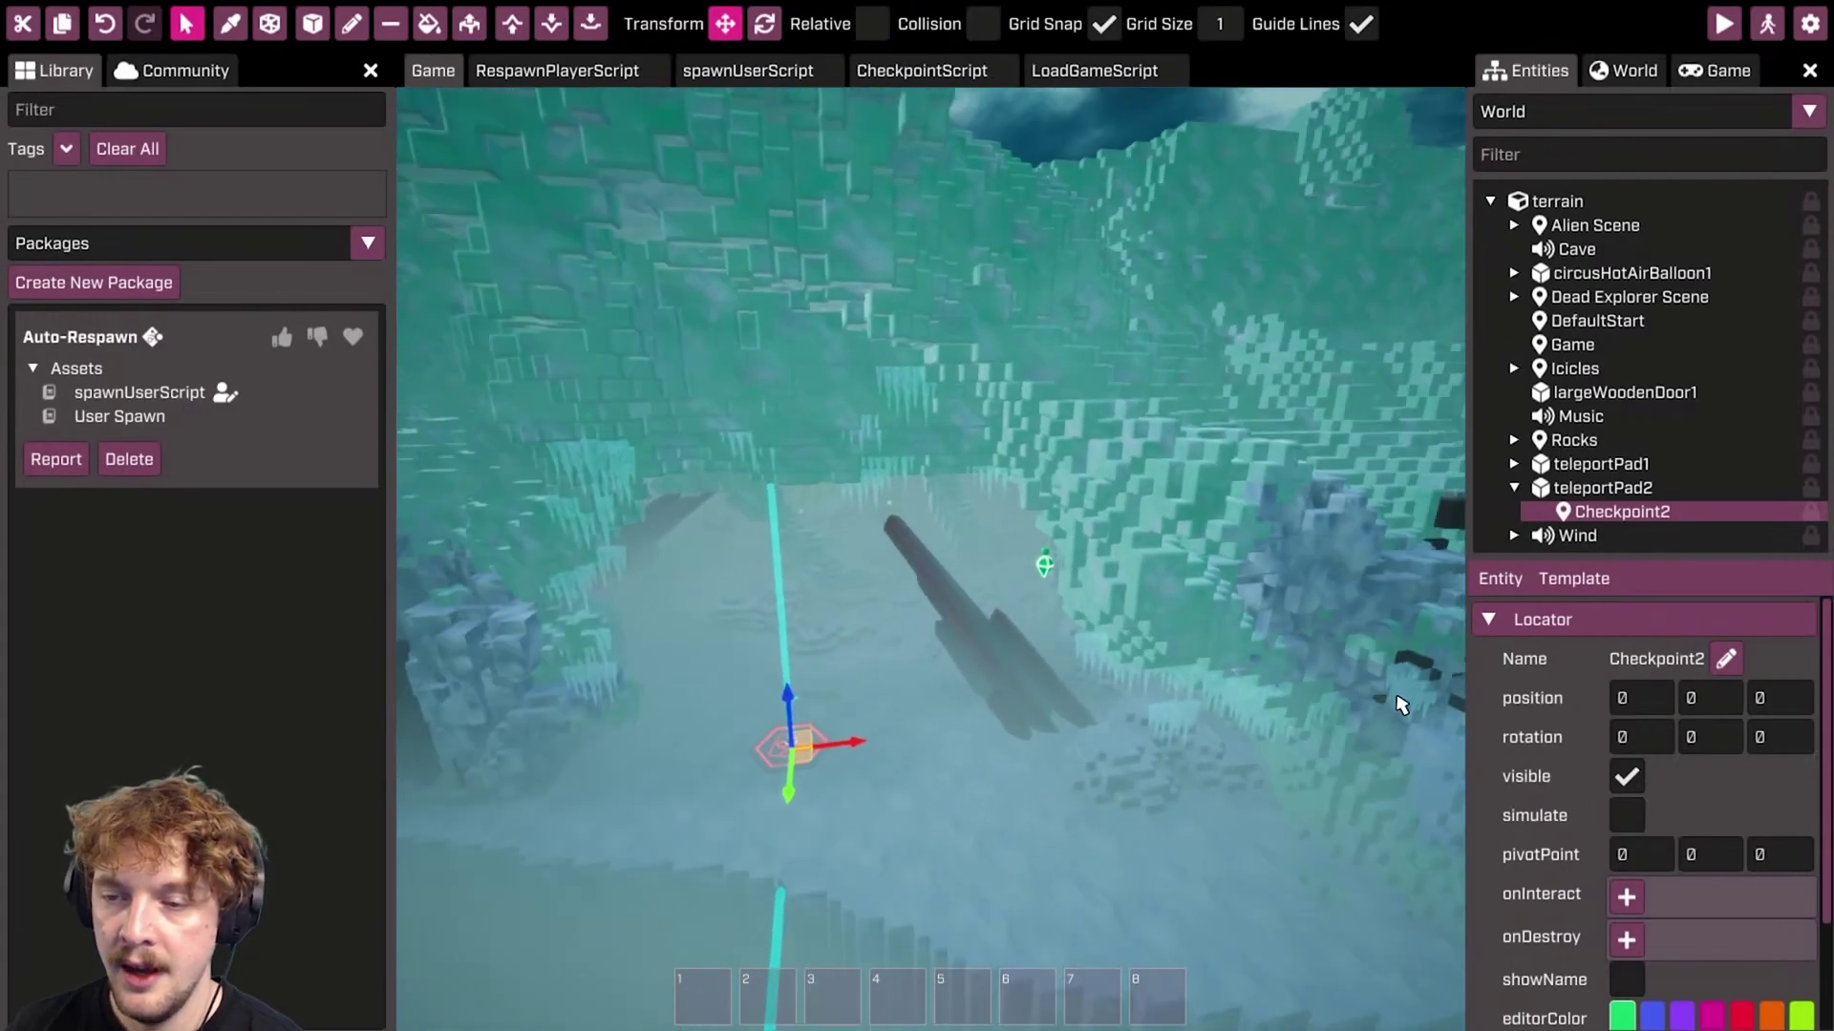
# - Inspect teleportPad2 and its child locator Checkpoint2, and open the CheckpointScript attached to Checkpoint2
pyautogui.click(1641, 490)
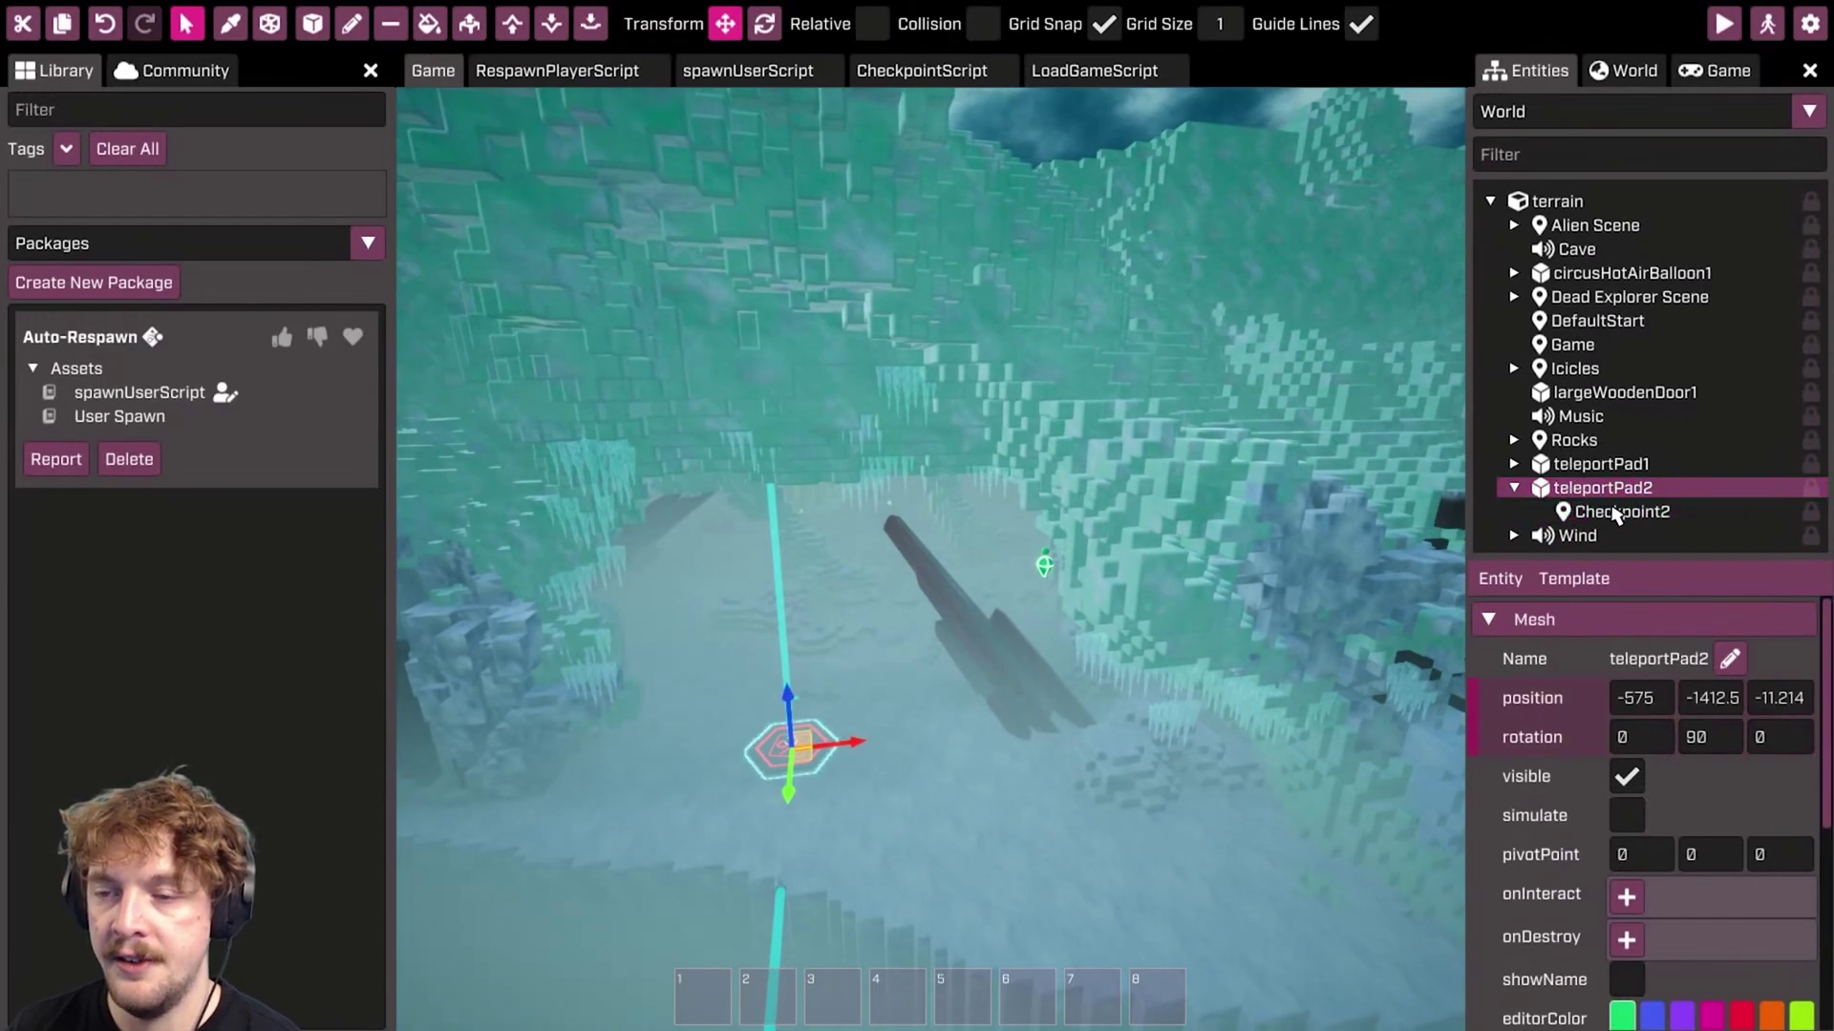
pyautogui.click(1616, 513)
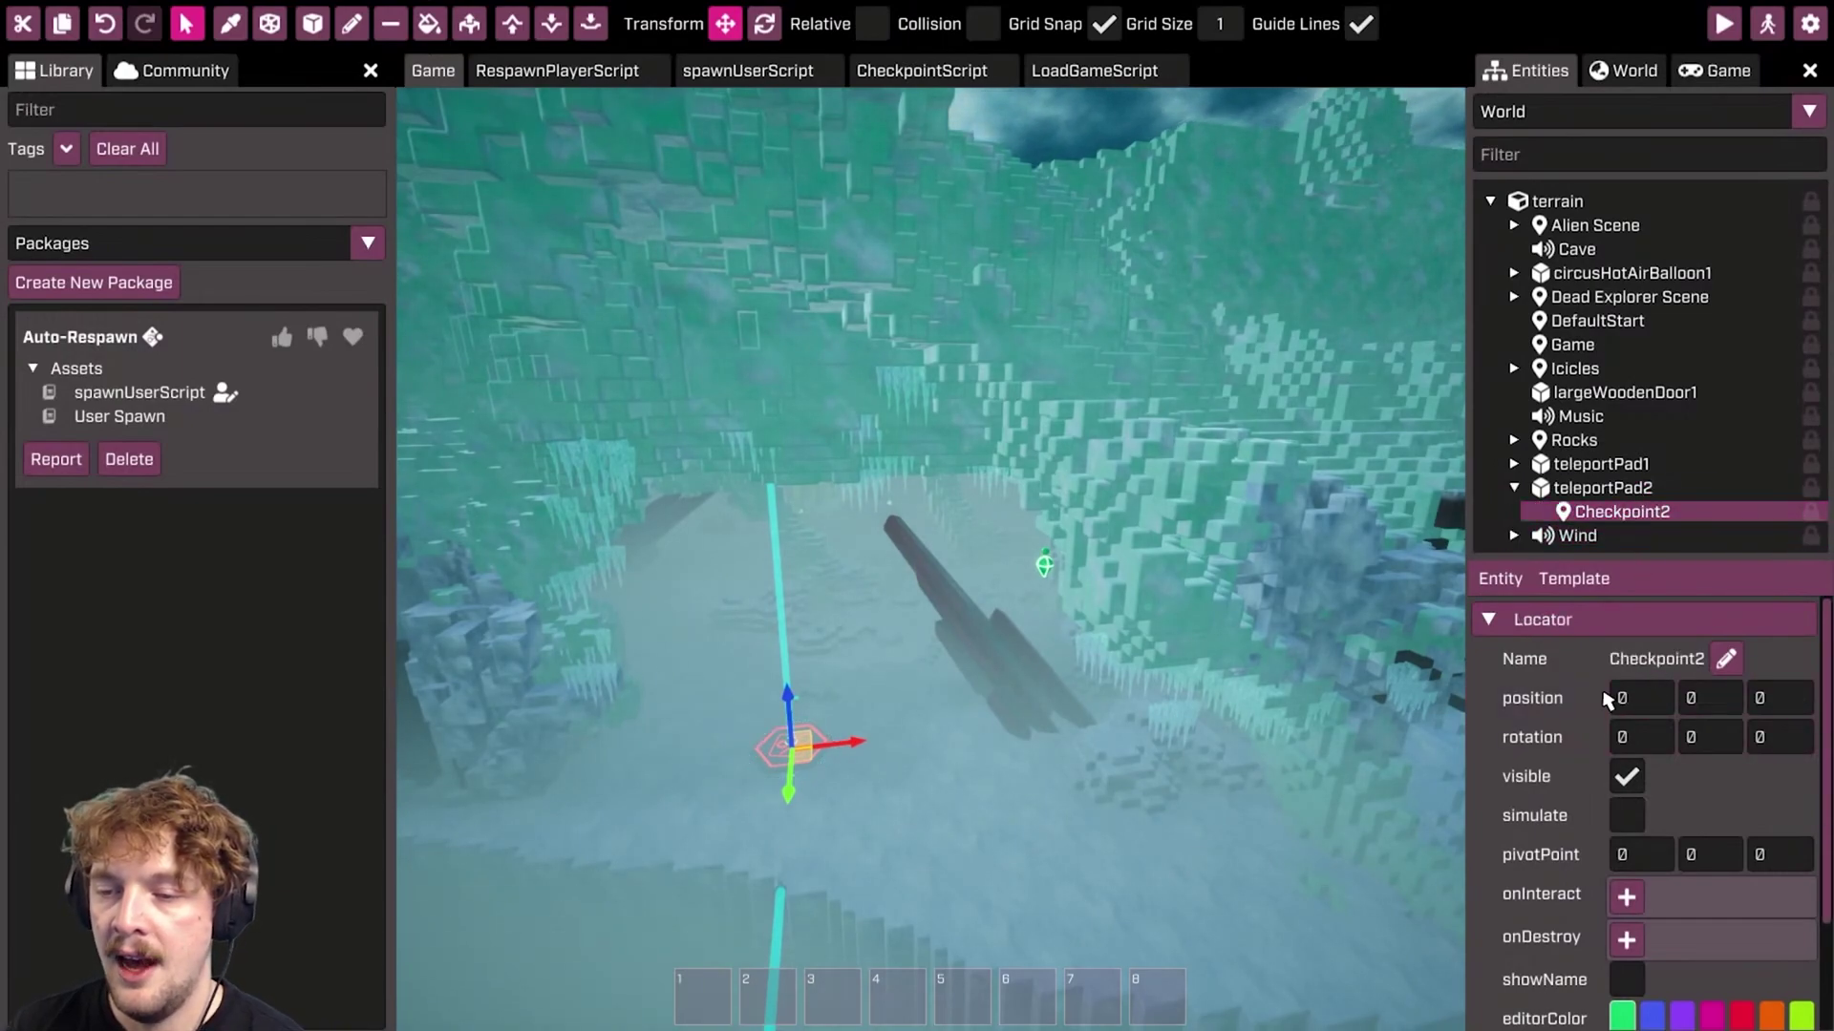
pyautogui.scroll(-3, 1710, 807)
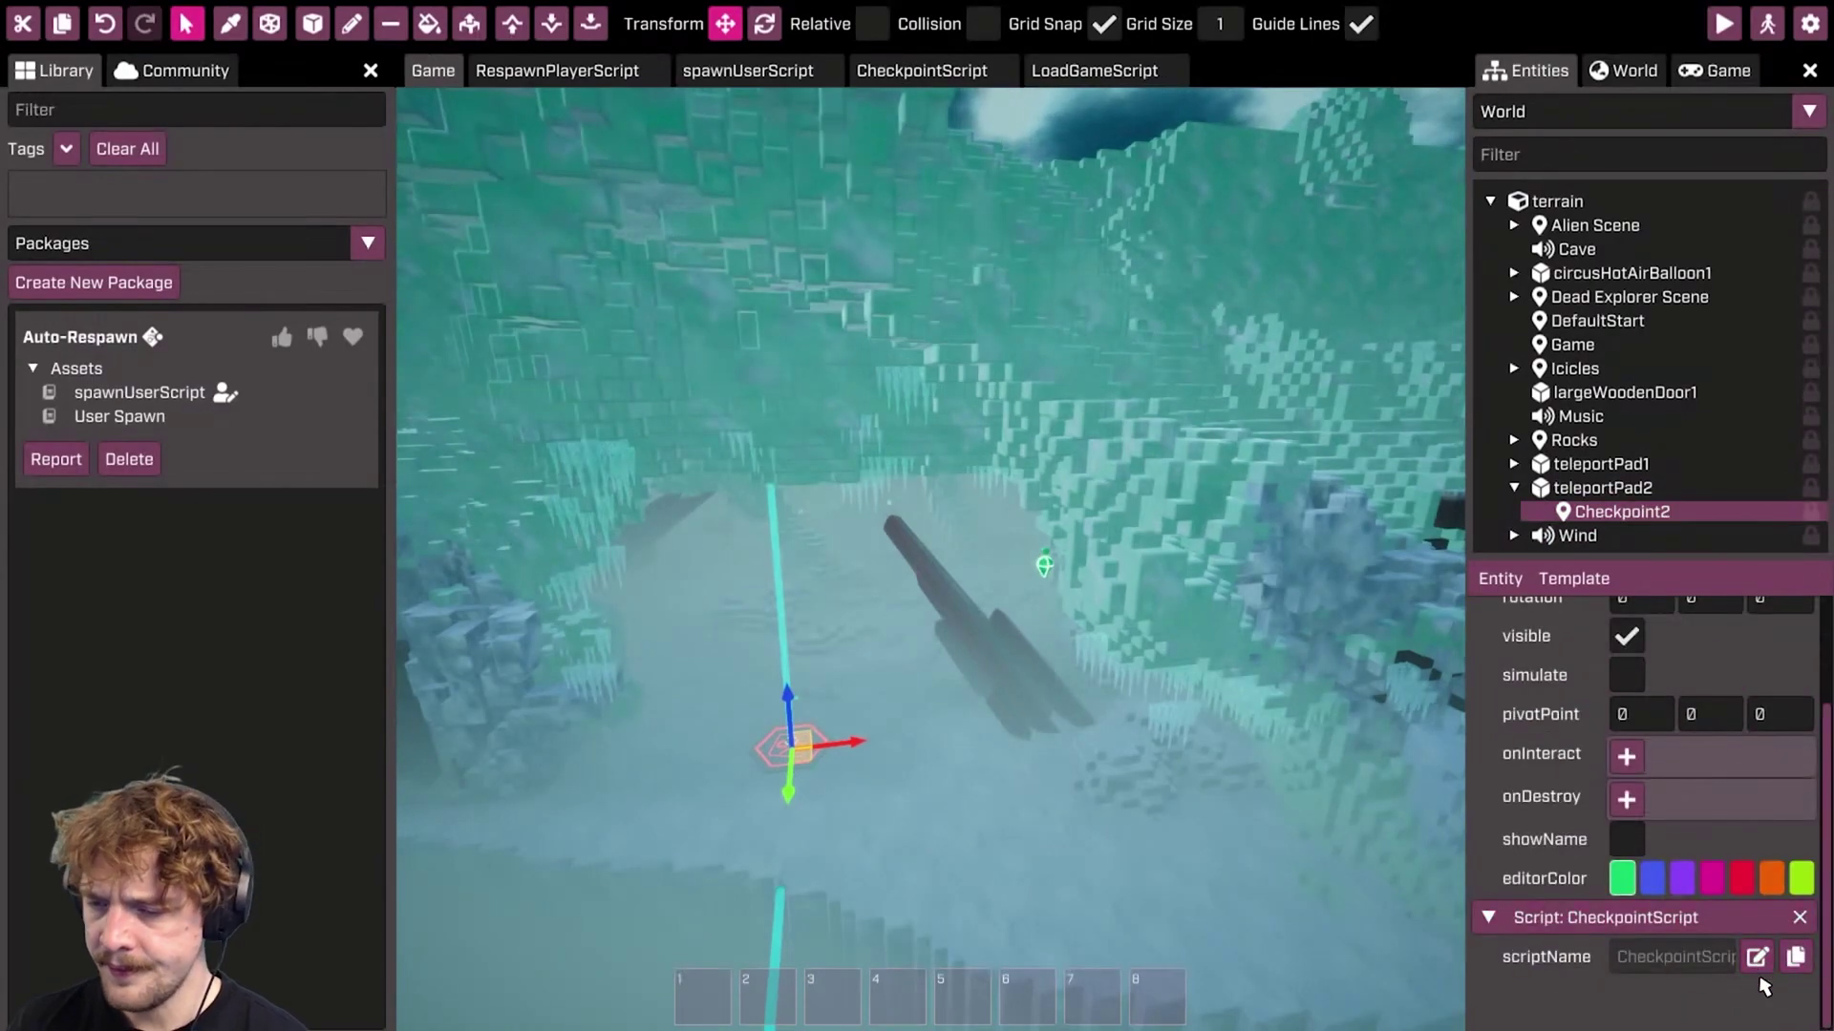
pyautogui.click(1757, 957)
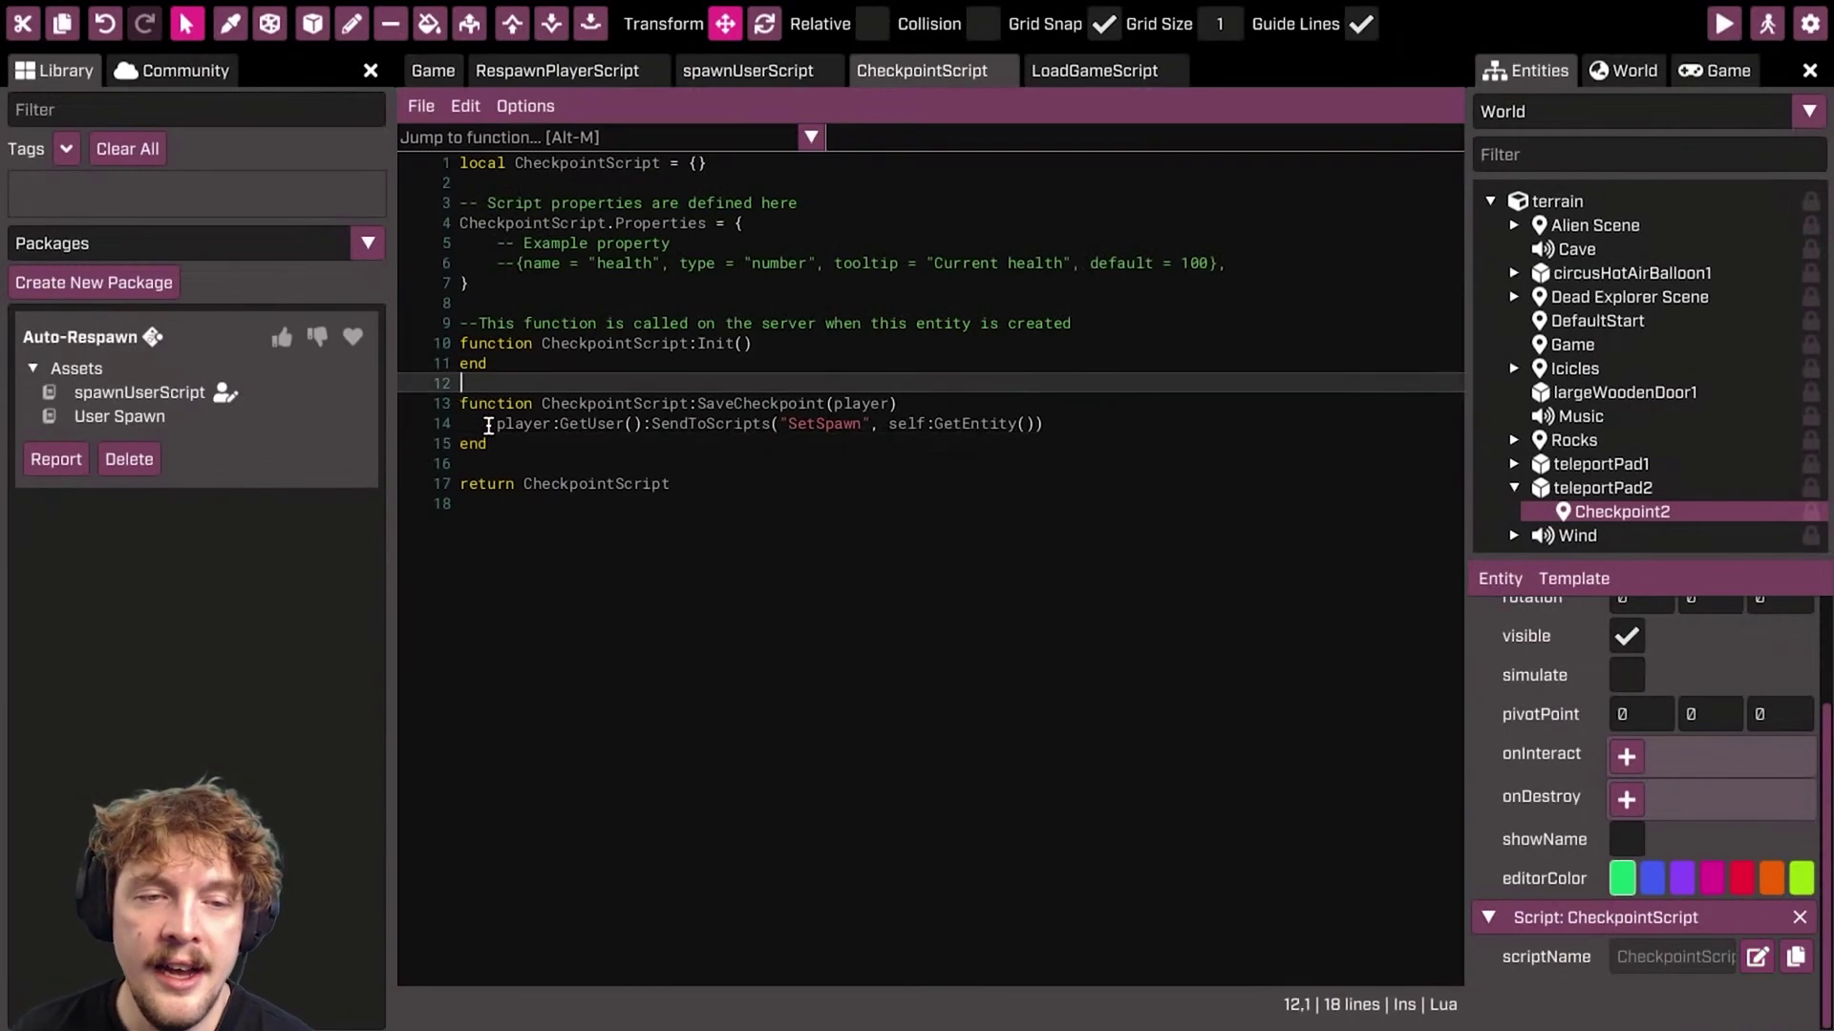
# - Examine the SaveCheckpoint function in CheckpointScript, highlighting the line that sends "SetSpawn" with the entity to the user's scripts
pyautogui.moveTo(503, 423); pyautogui.dragTo(1060, 418)
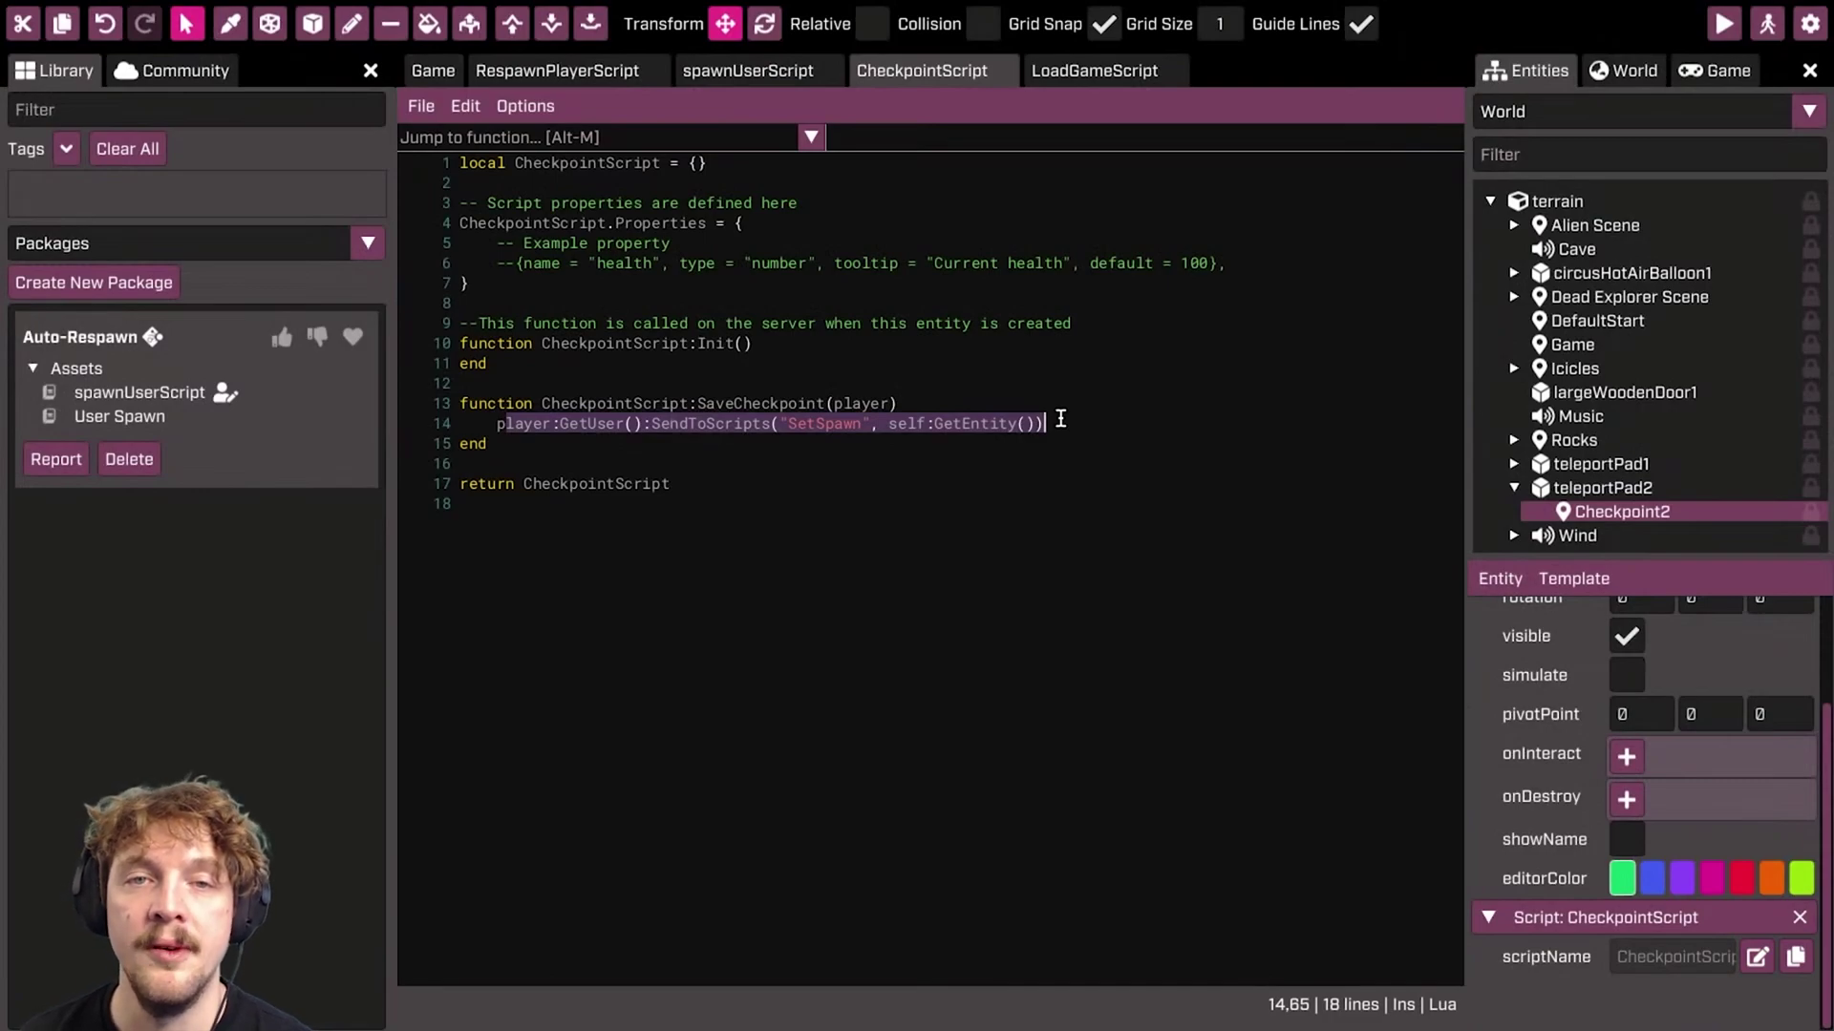
pyautogui.click(1094, 420)
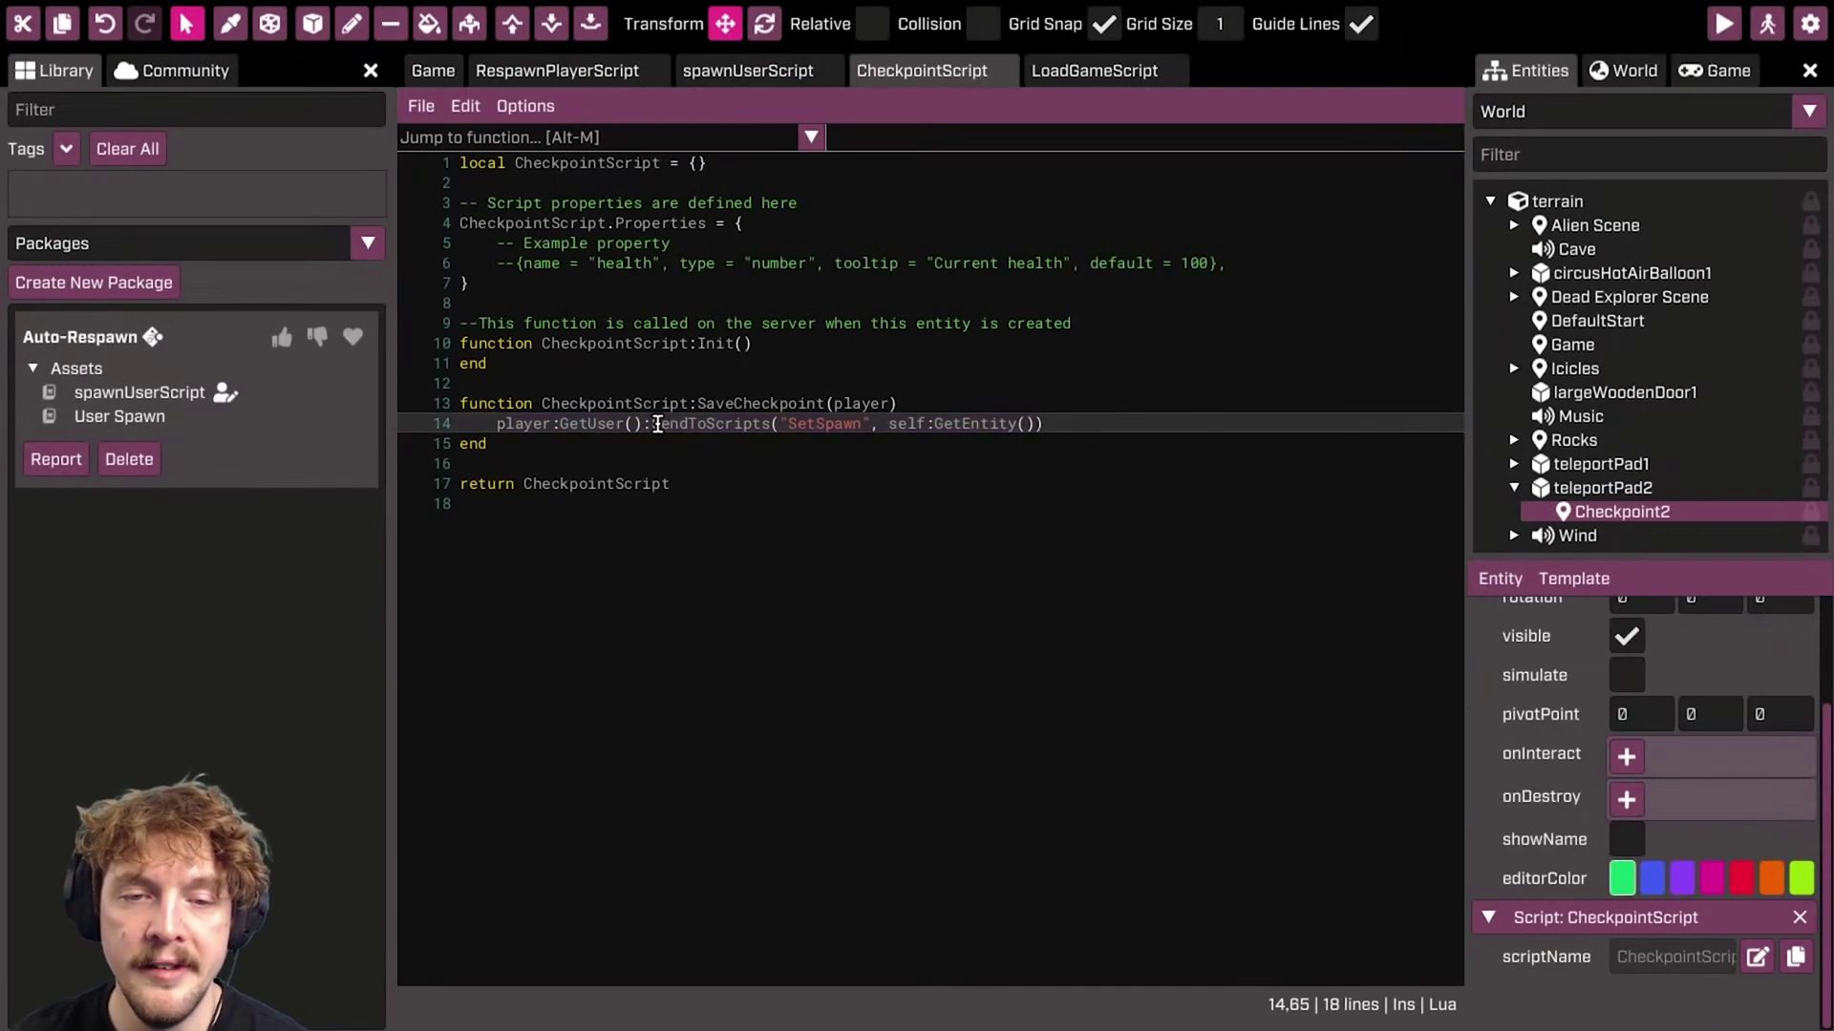
pyautogui.doubleClick(829, 423)
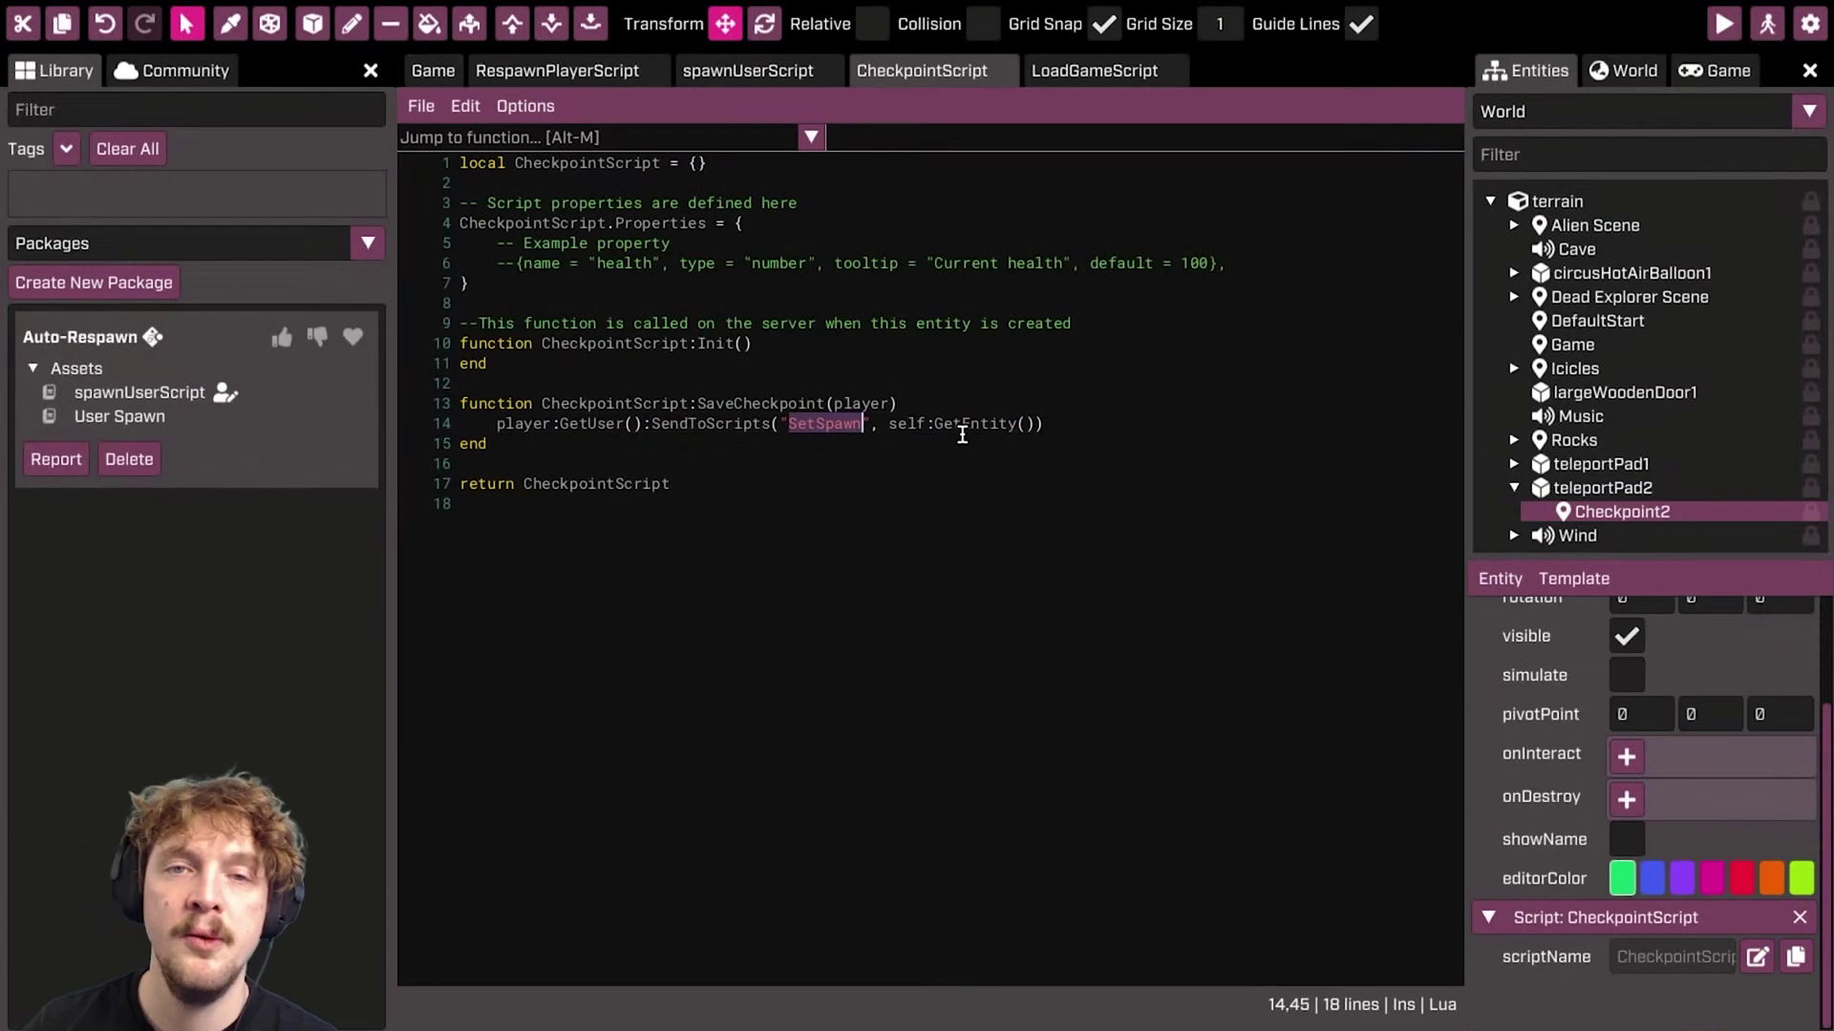
pyautogui.click(911, 439)
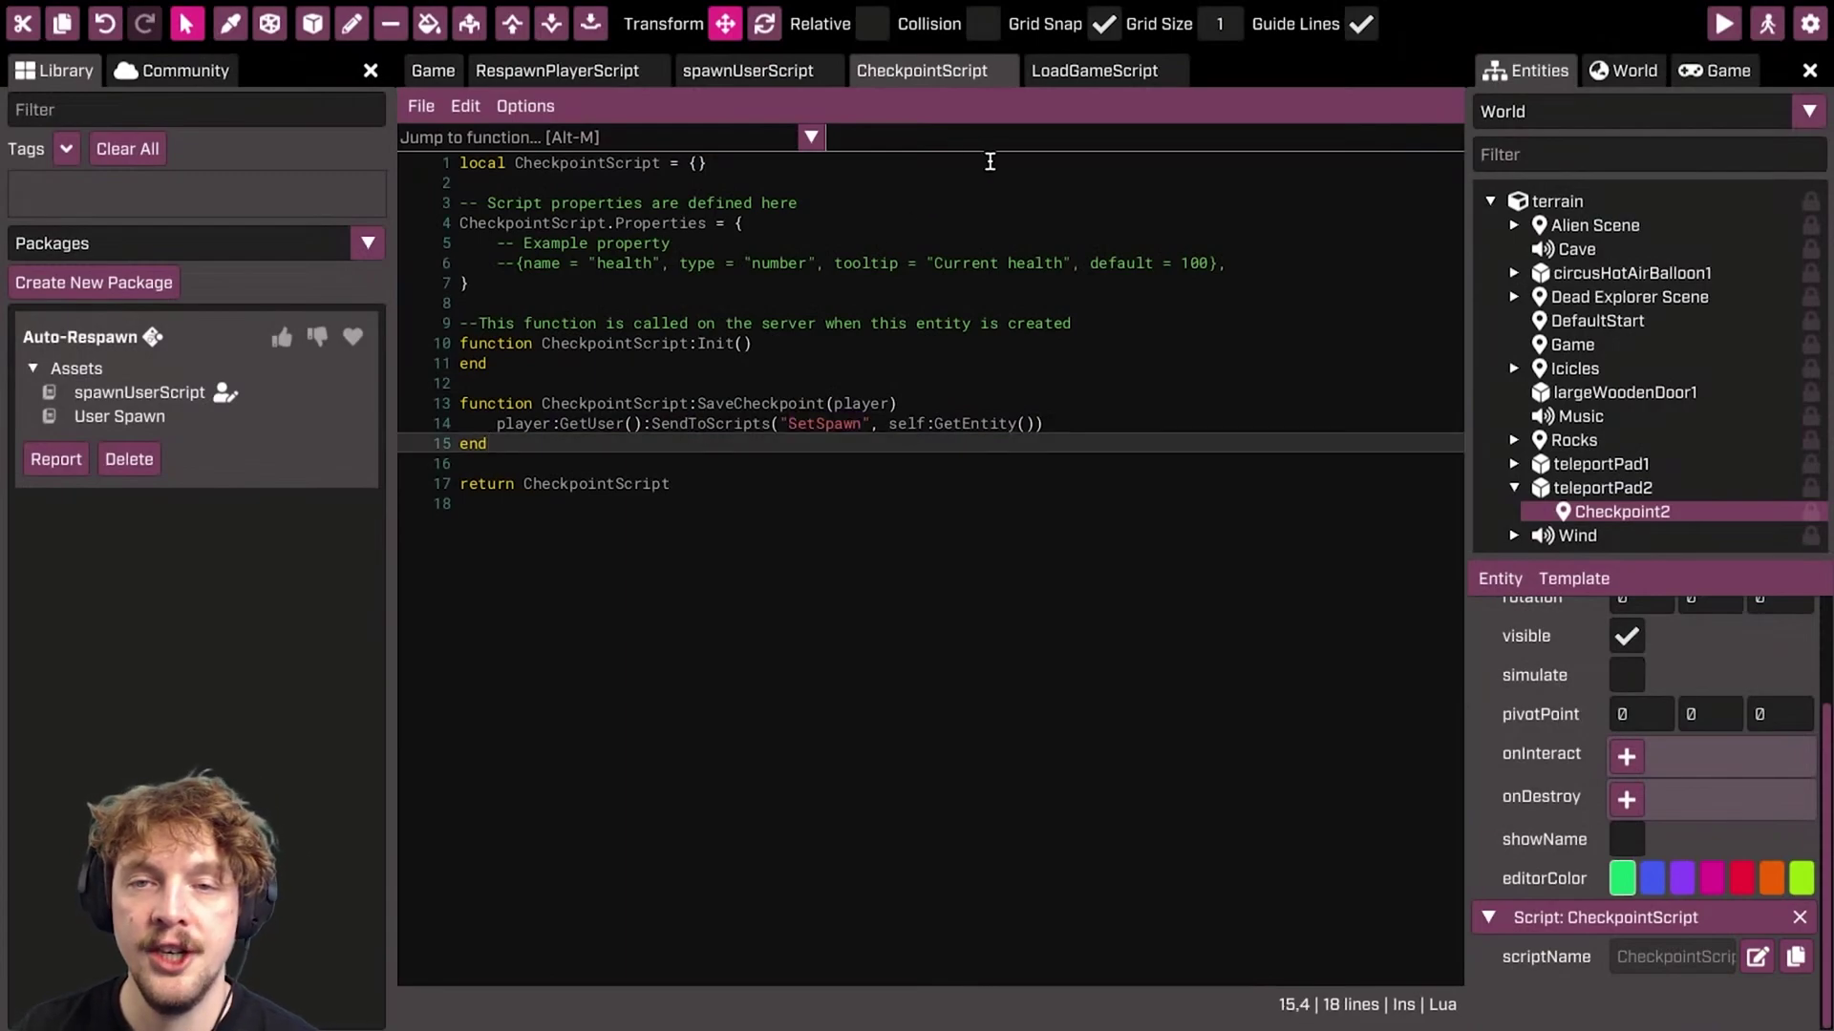
# - Find the SetSpawn function in spawnUserScript and highlight its line assigning spawn to self.properties.spawnPoint
pyautogui.click(755, 72)
pyautogui.click(1044, 484)
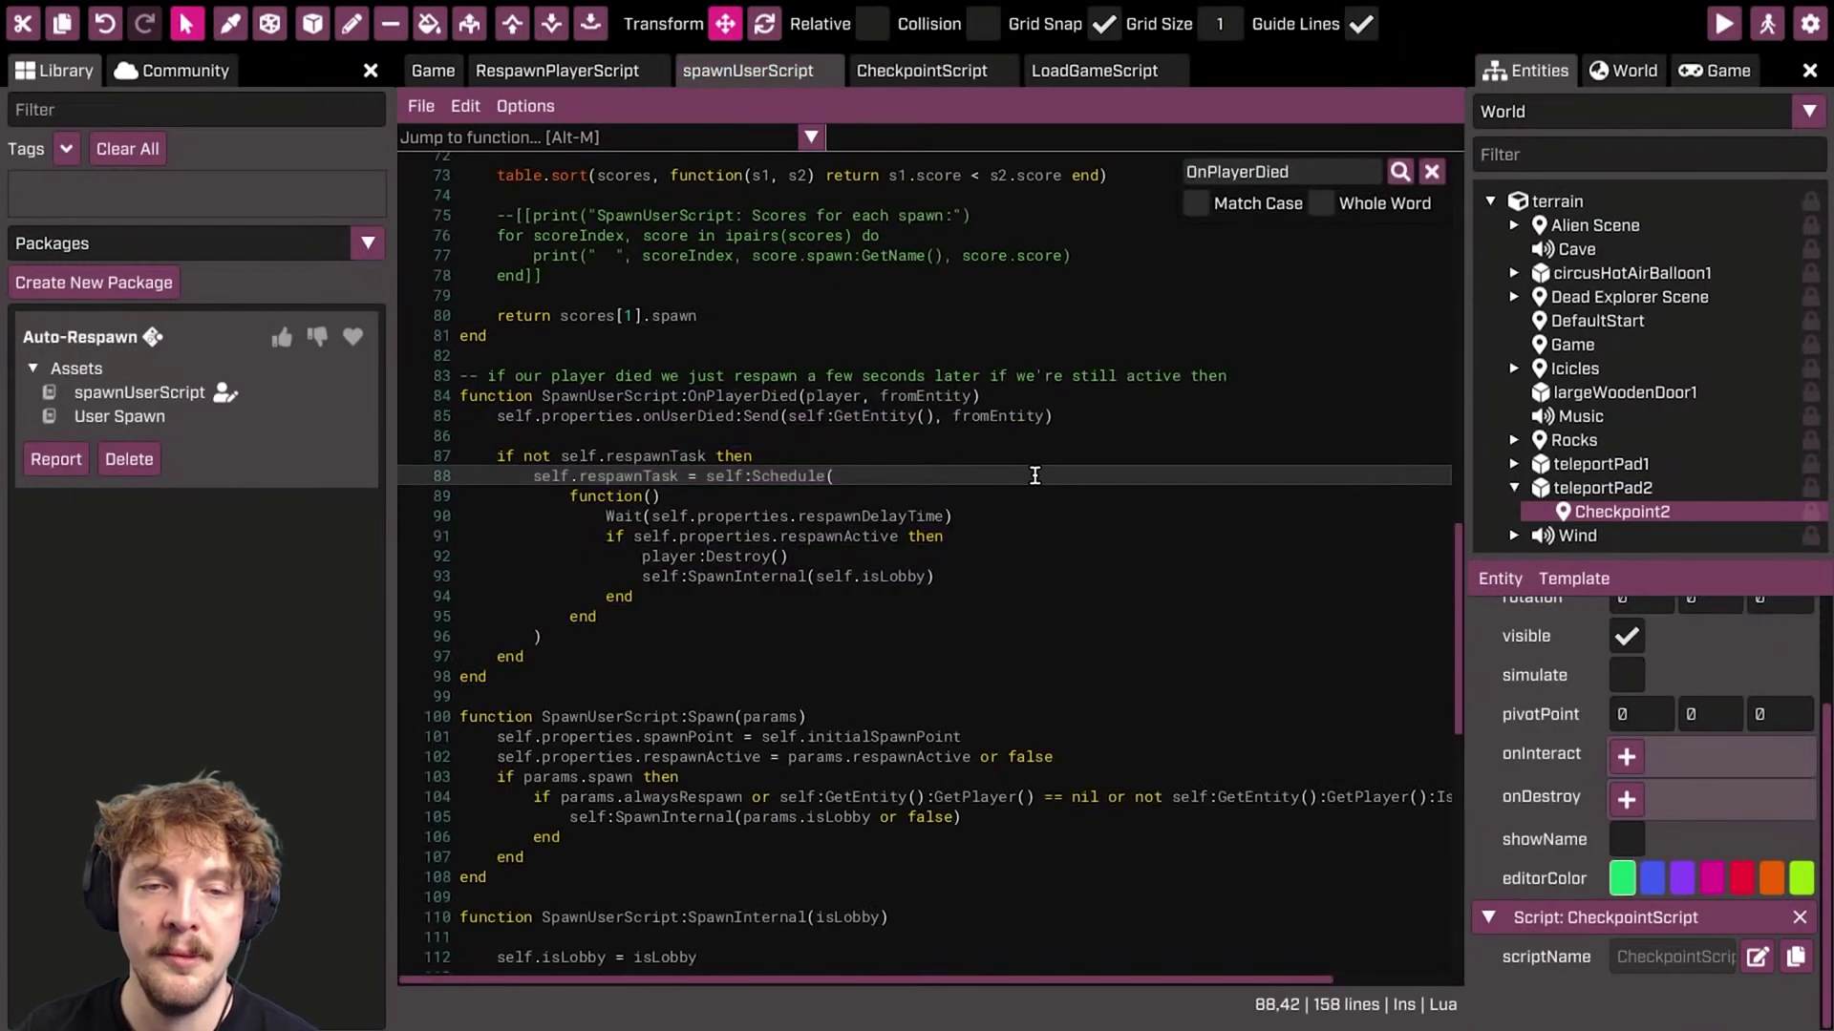
pyautogui.scroll(20, 1044, 489)
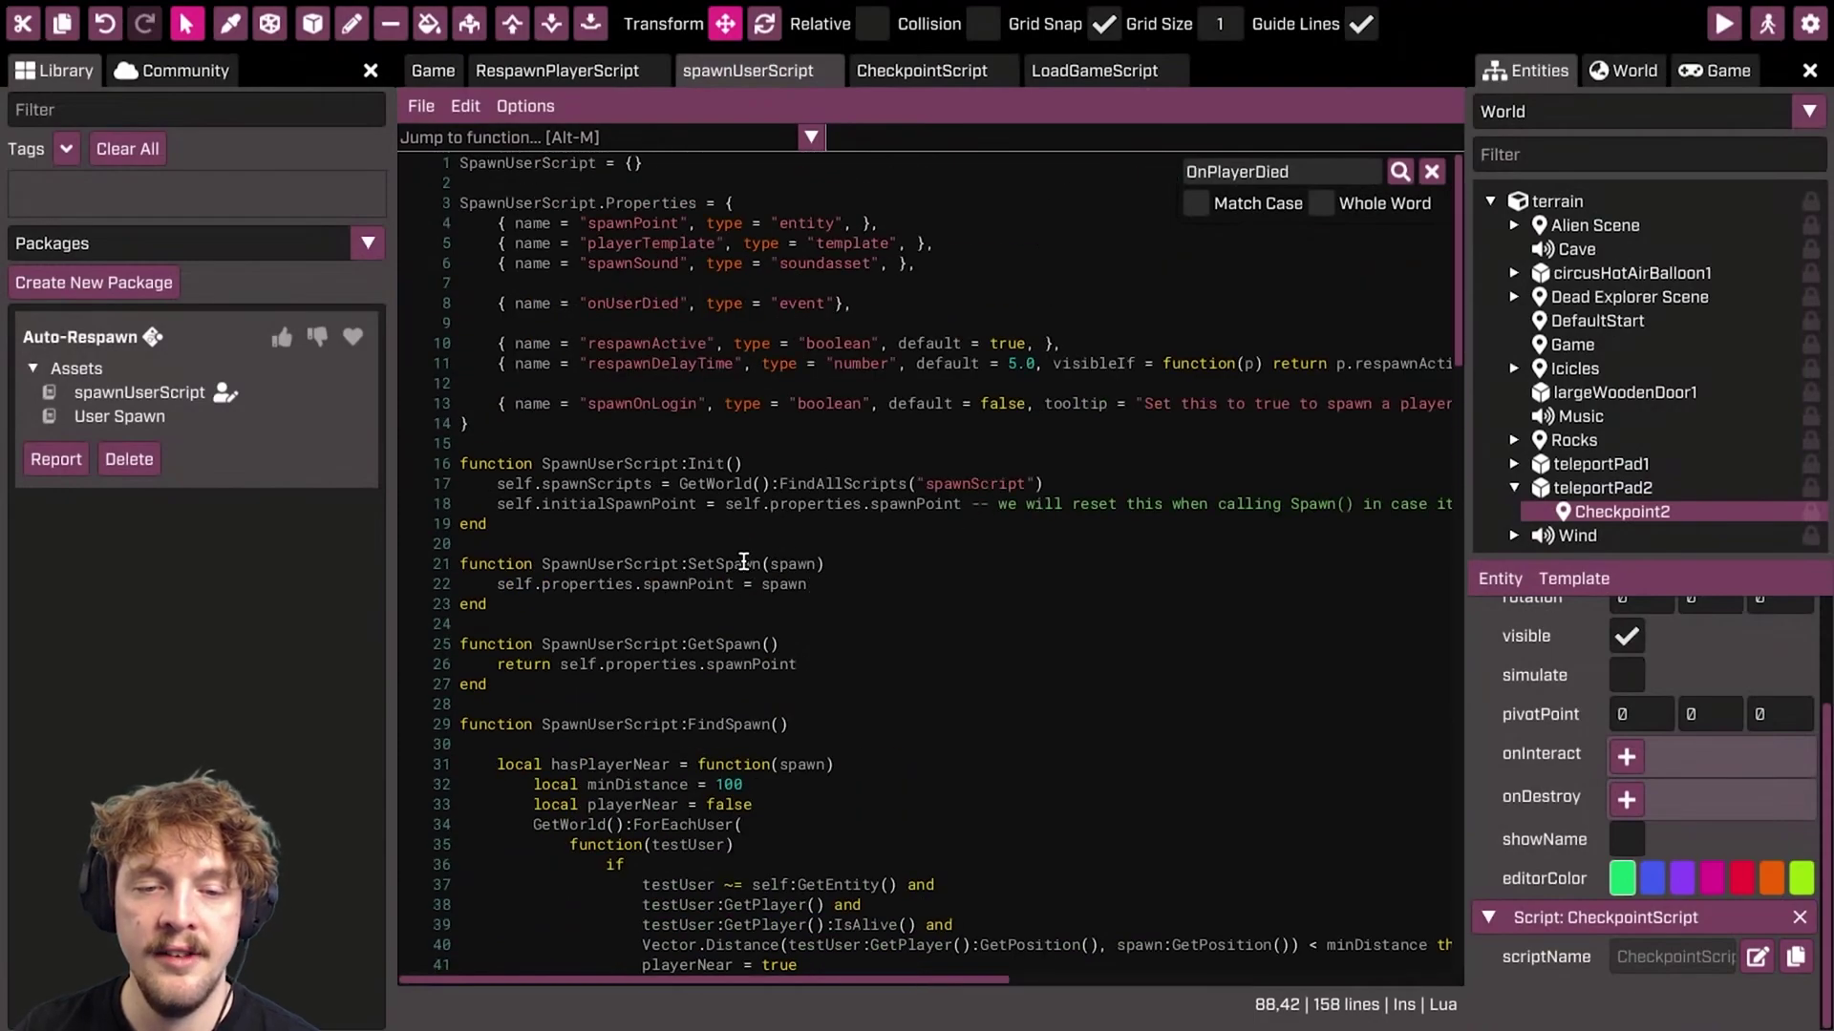
pyautogui.click(809, 566)
pyautogui.click(780, 585)
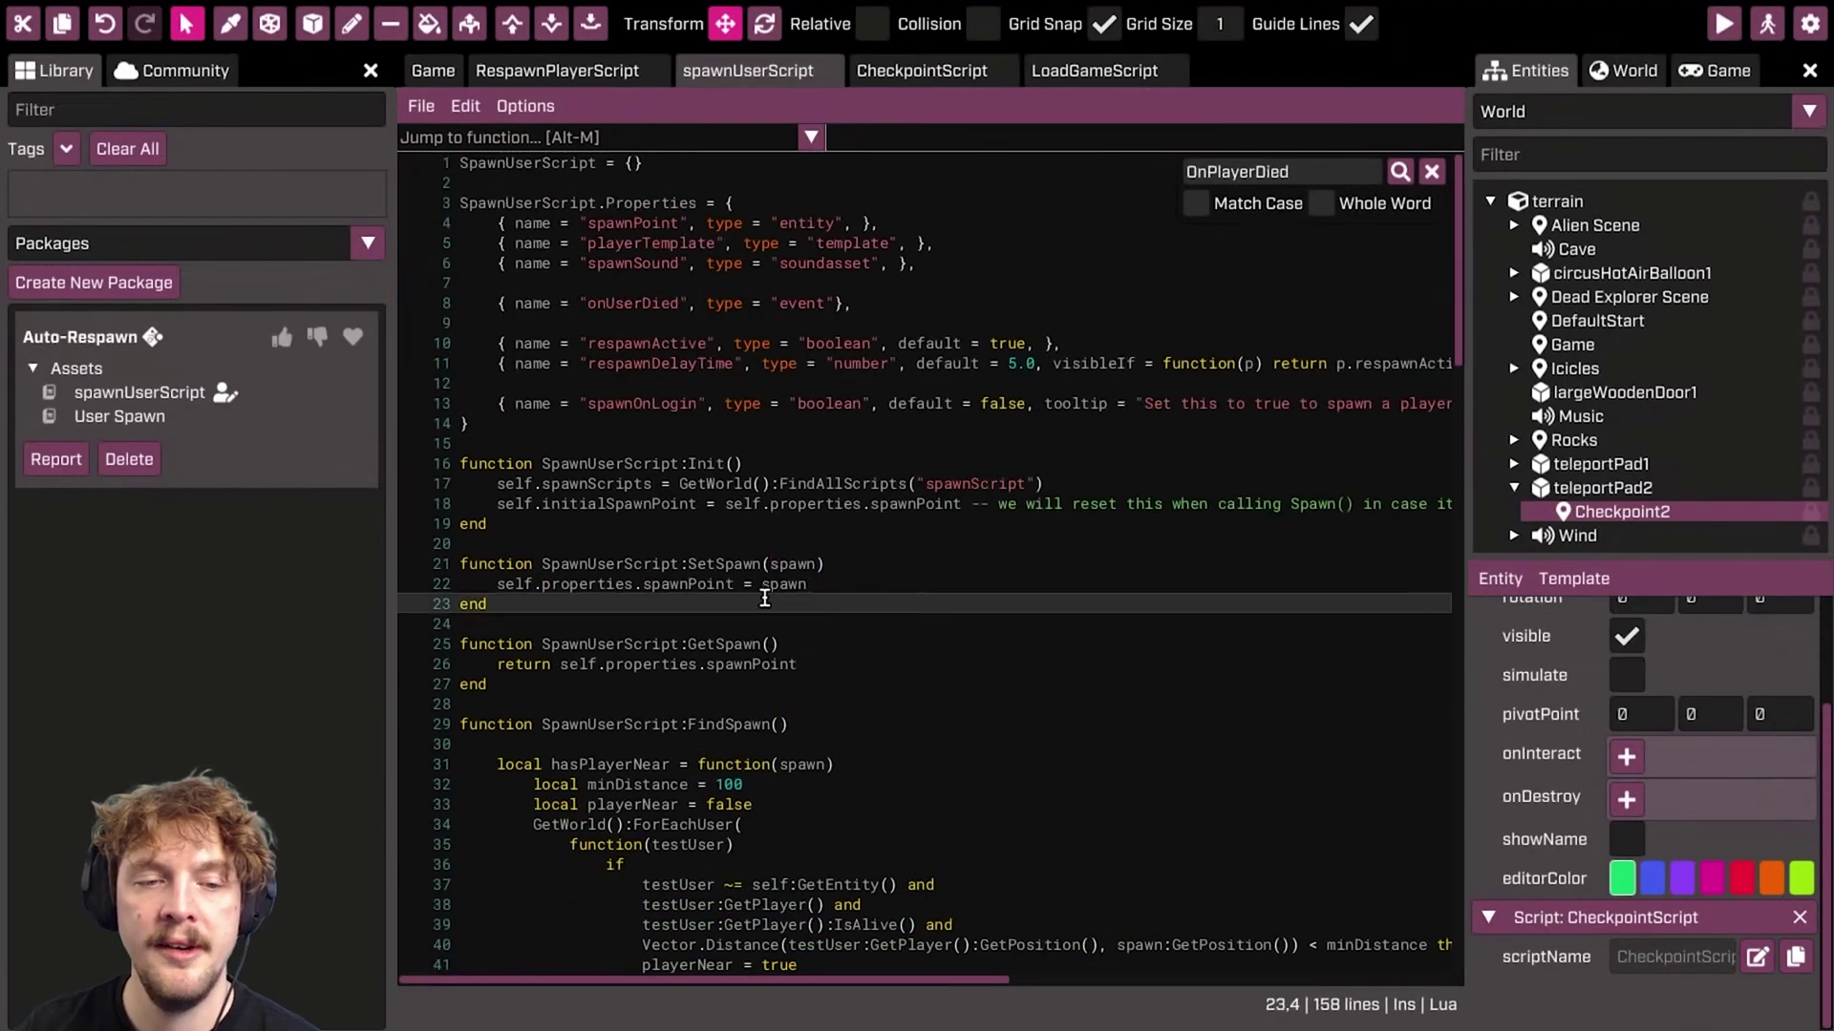
pyautogui.moveTo(497, 583); pyautogui.dragTo(848, 580)
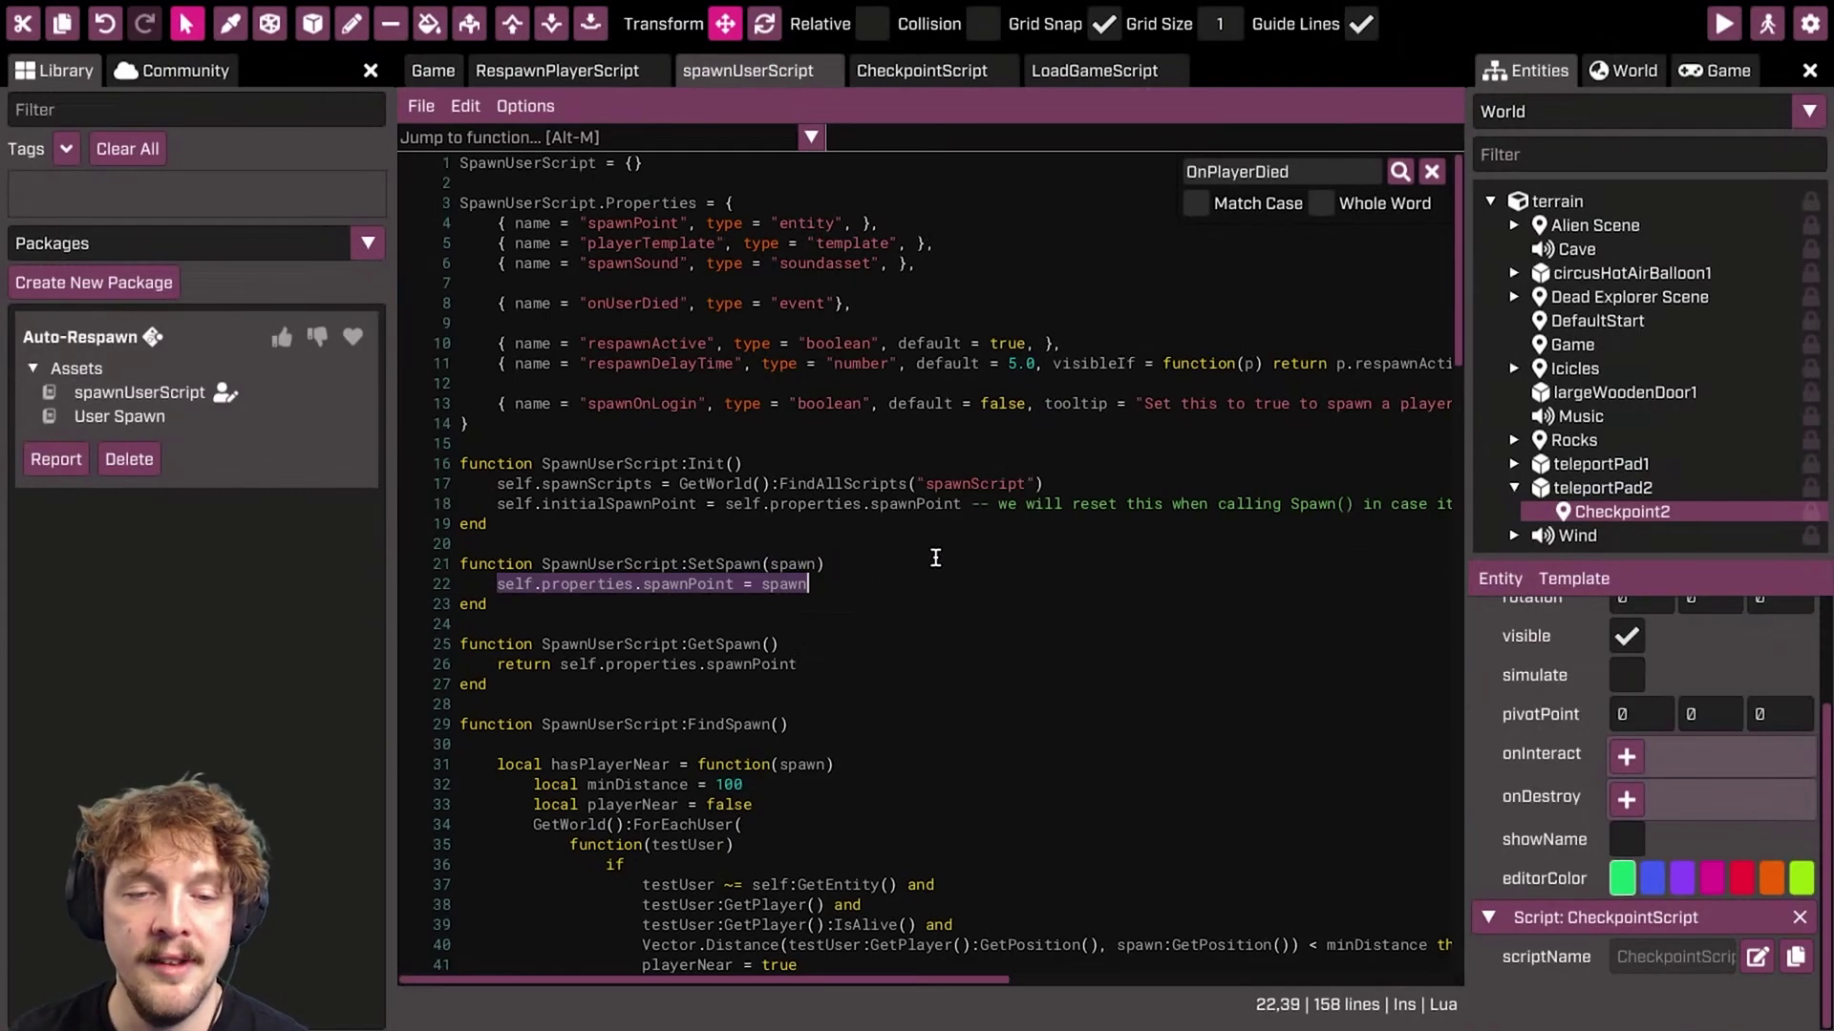
pyautogui.click(870, 563)
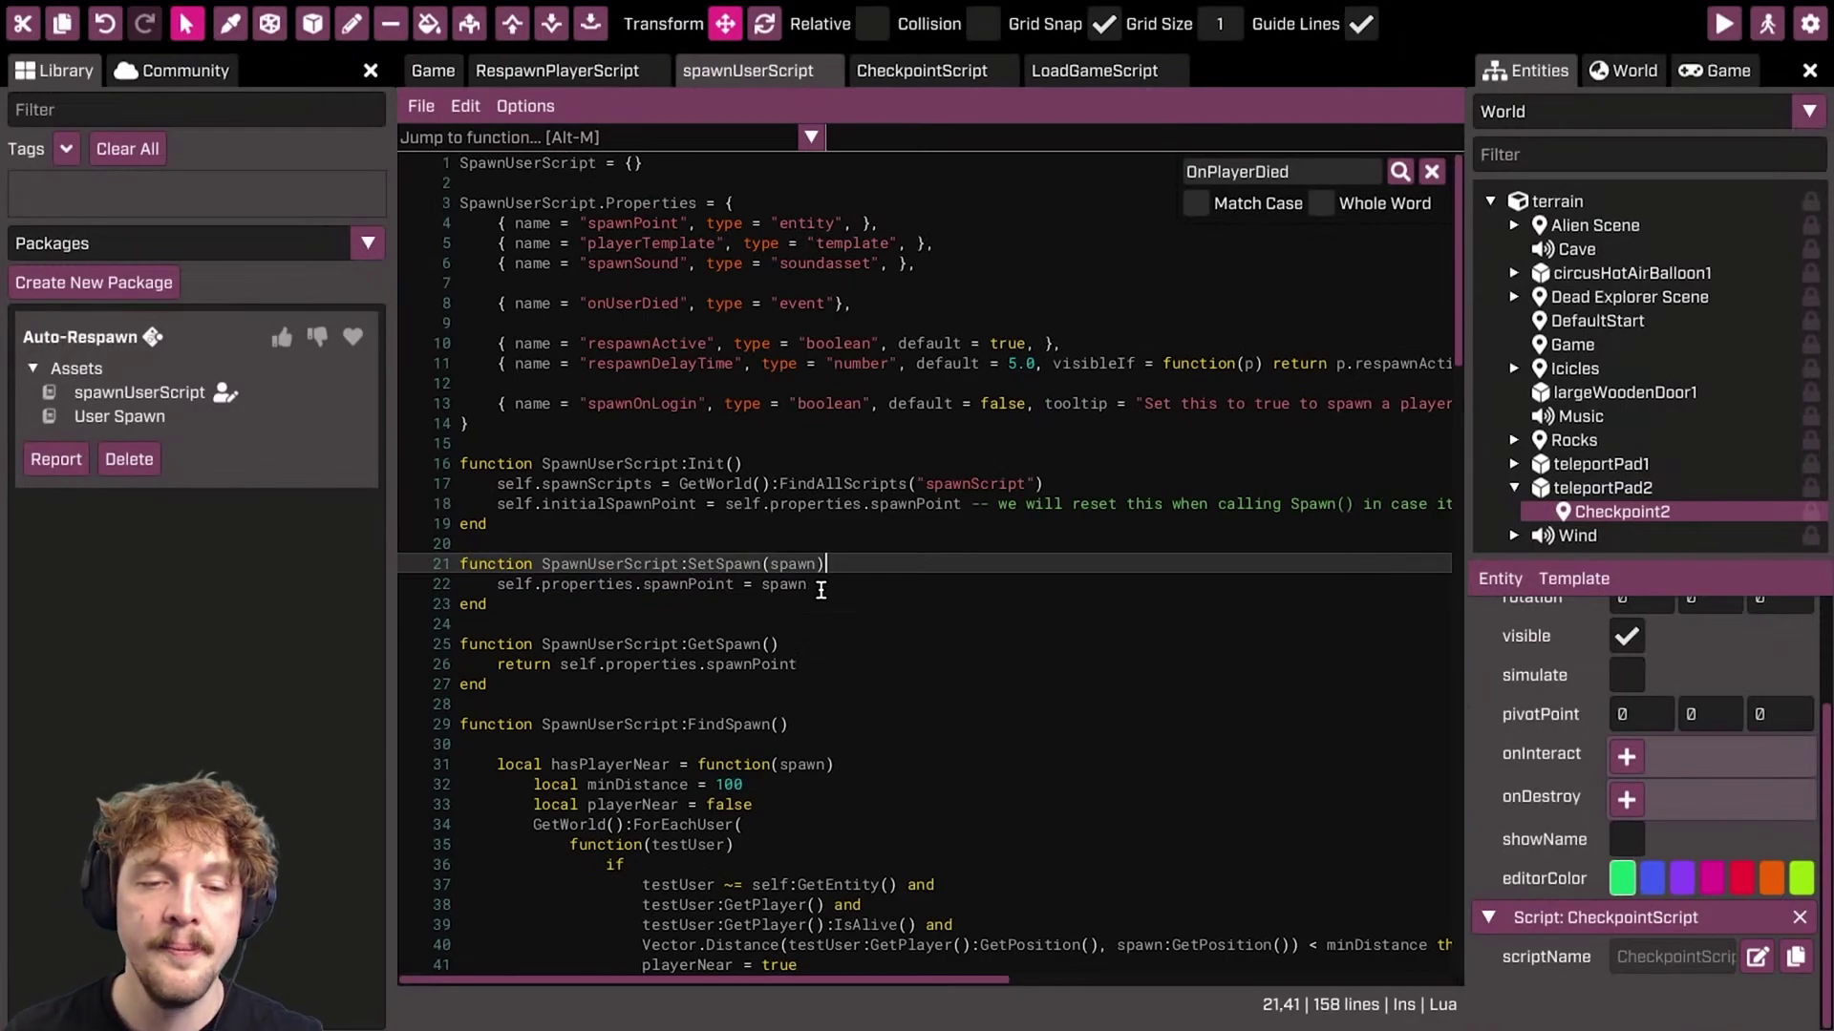
pyautogui.moveTo(743, 585); pyautogui.dragTo(498, 579)
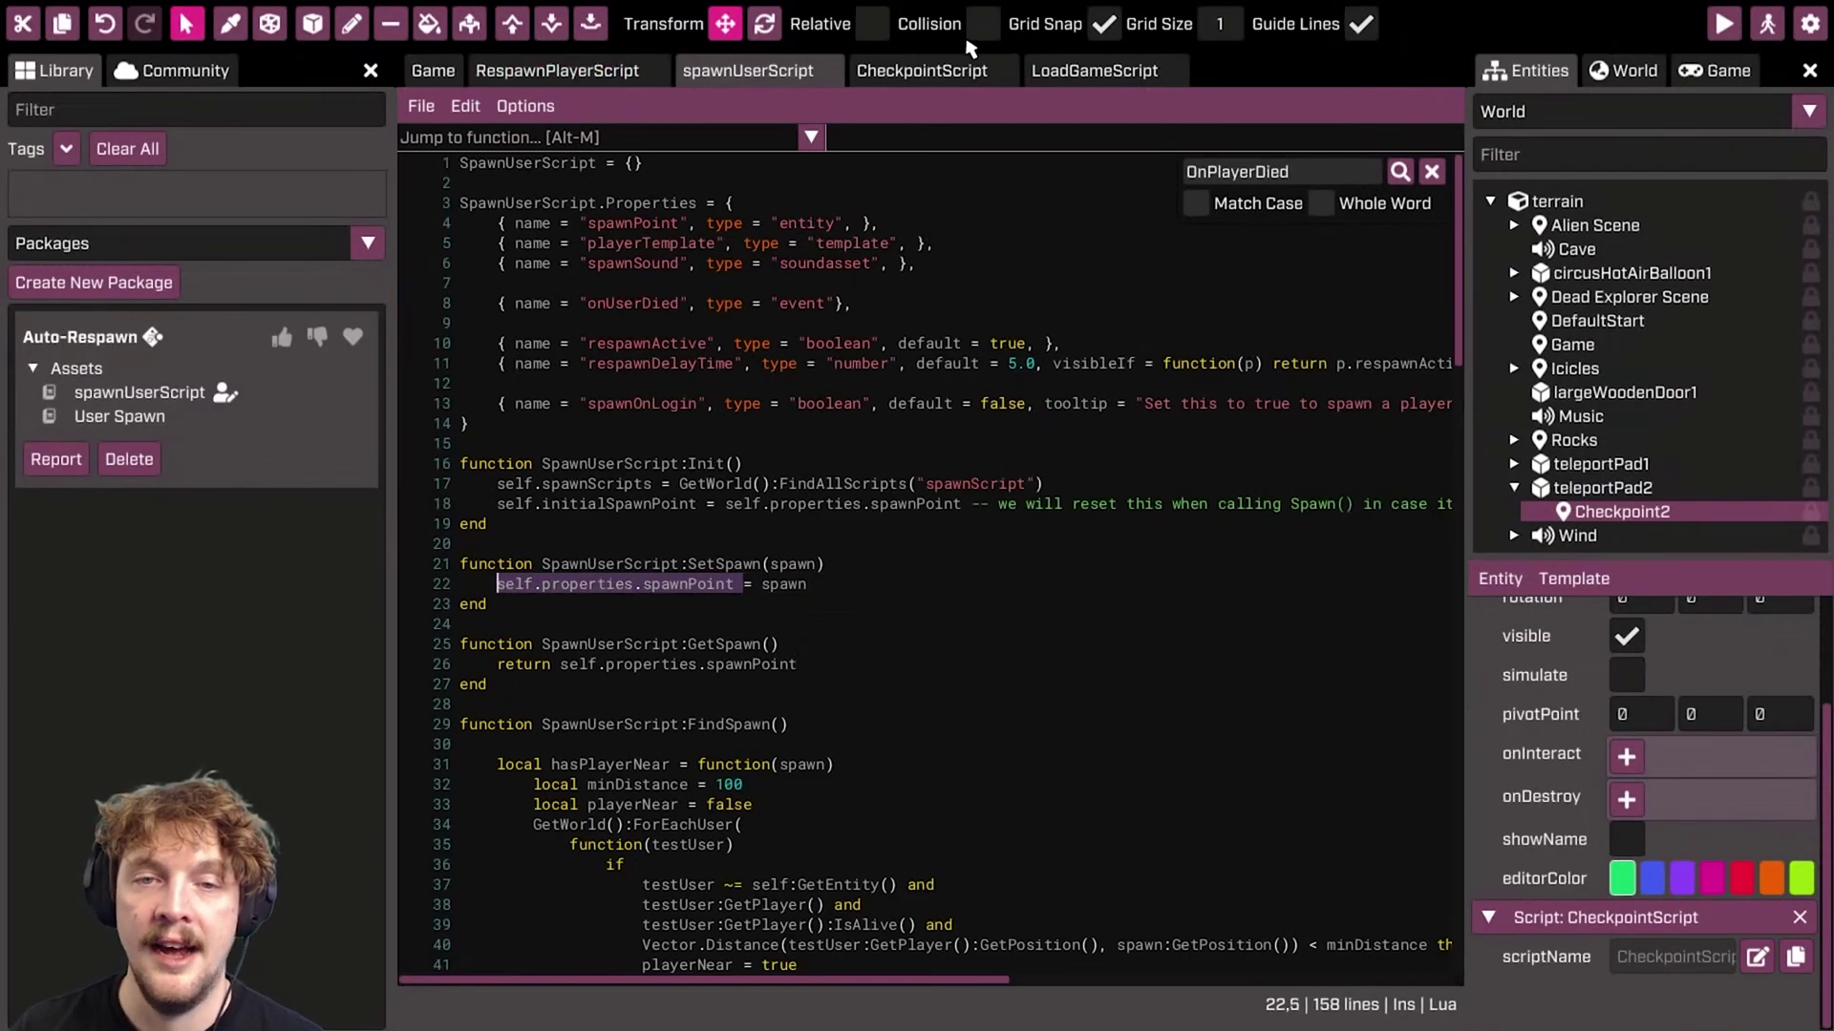
# - Return to CheckpointScript to review its SaveCheckpoint function again
pyautogui.click(905, 68)
pyautogui.click(993, 653)
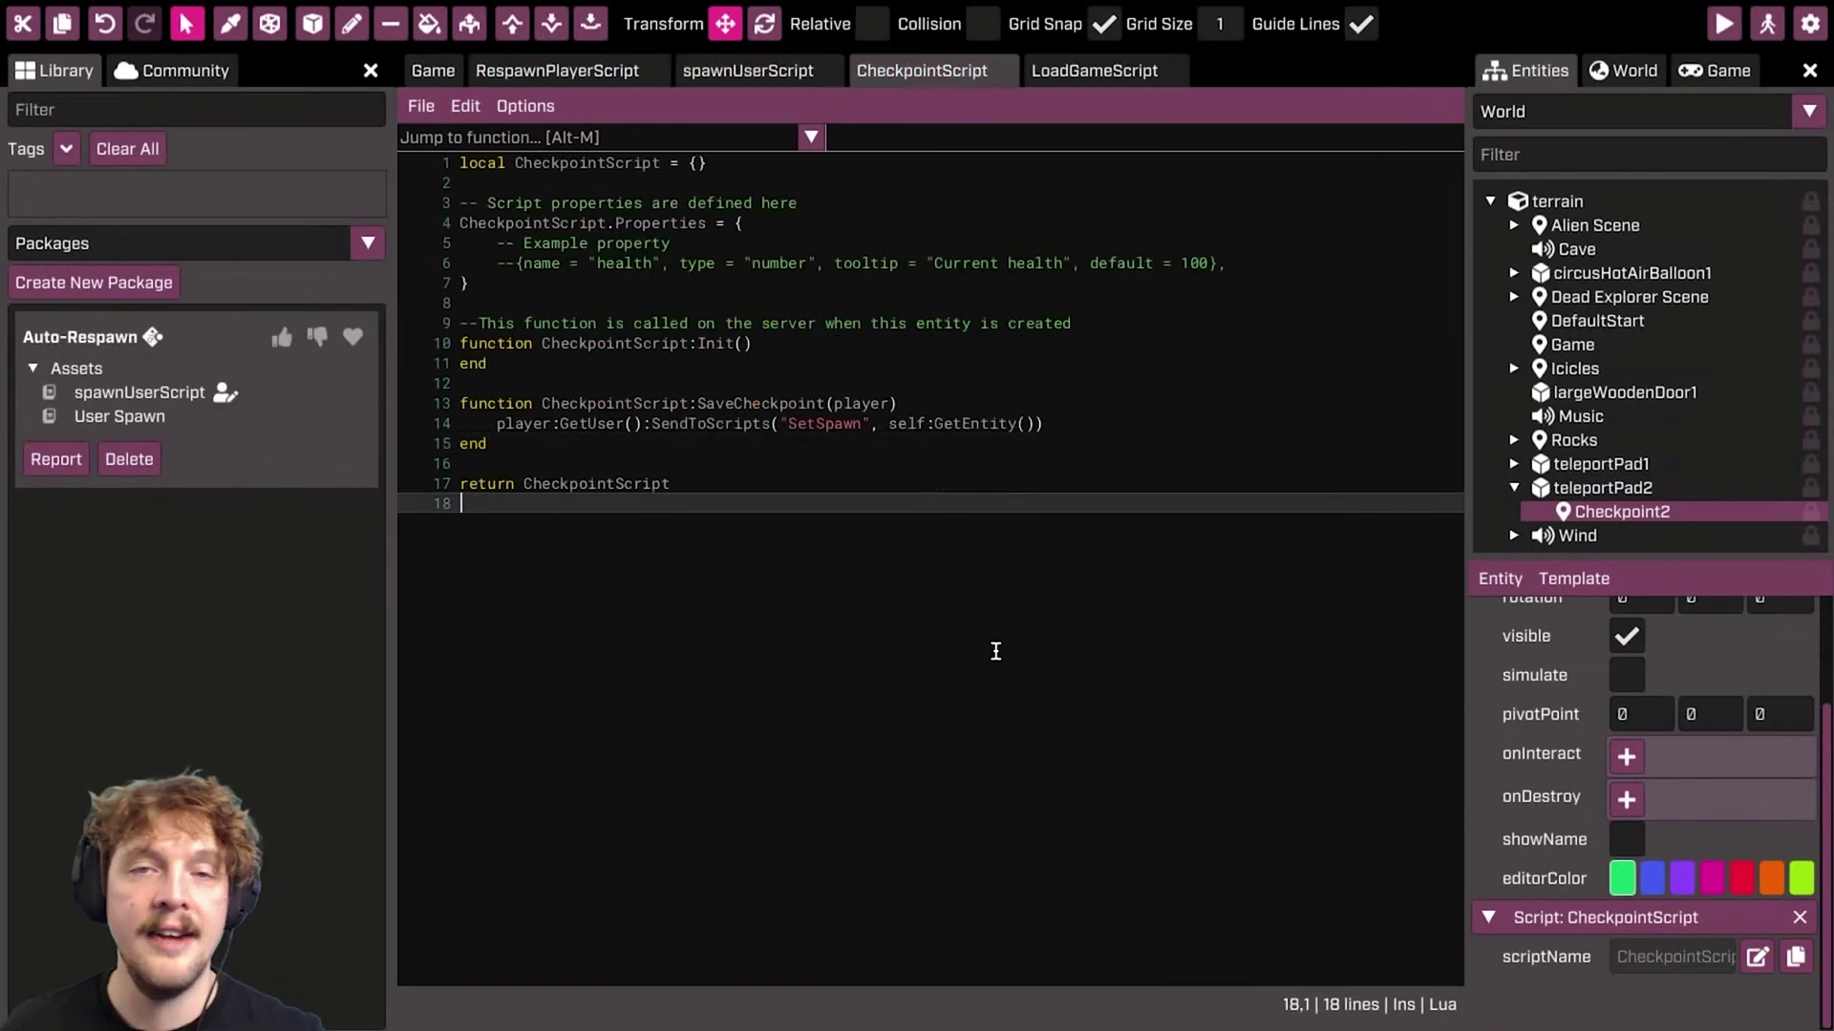